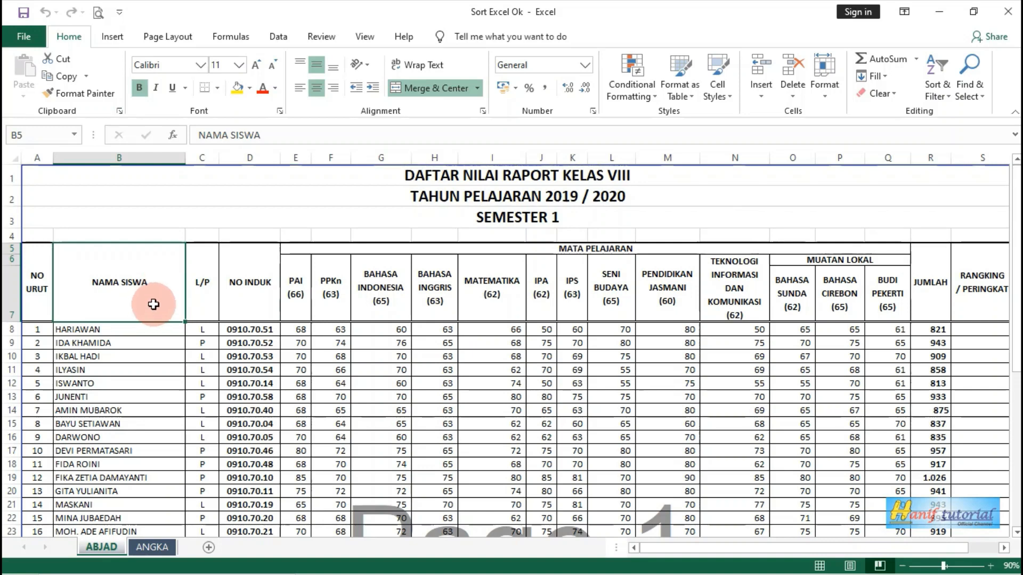
Select all the student names in the NAMA SISWA column, B8 to B47, on the ABJAD sheet
scroll(153, 304, "down", 1)
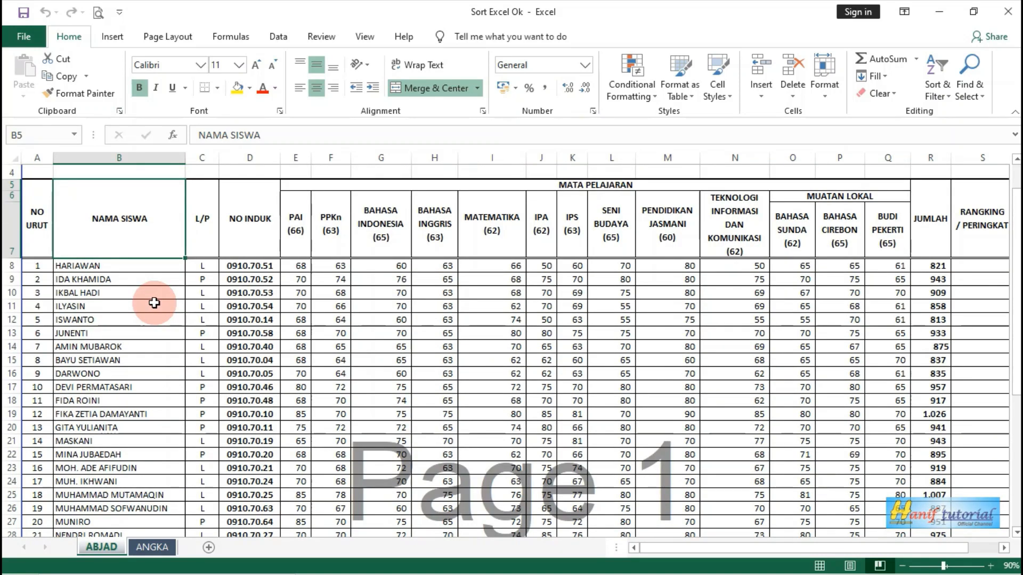
scroll(154, 303, "up", 1)
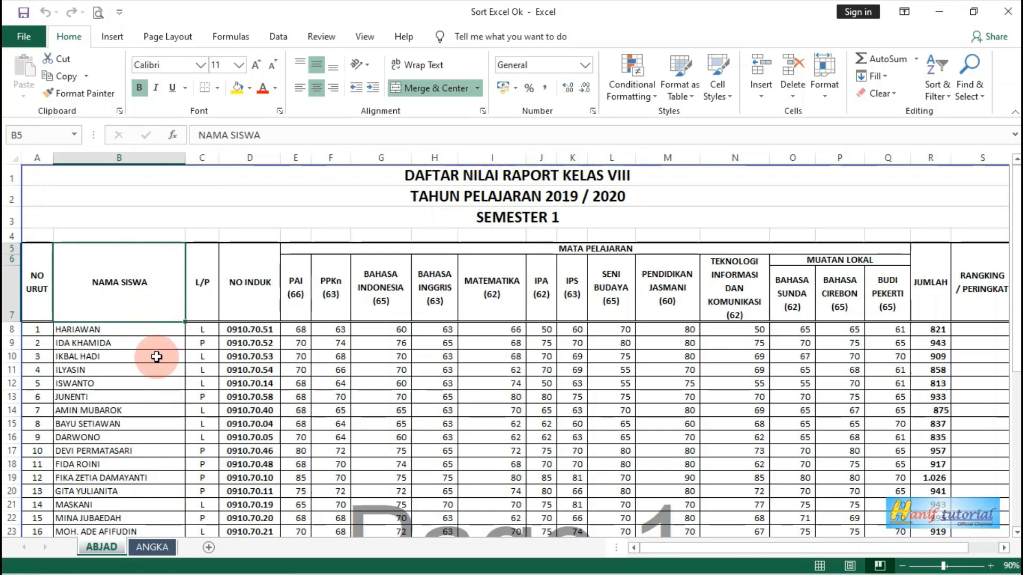
left_click(142, 334)
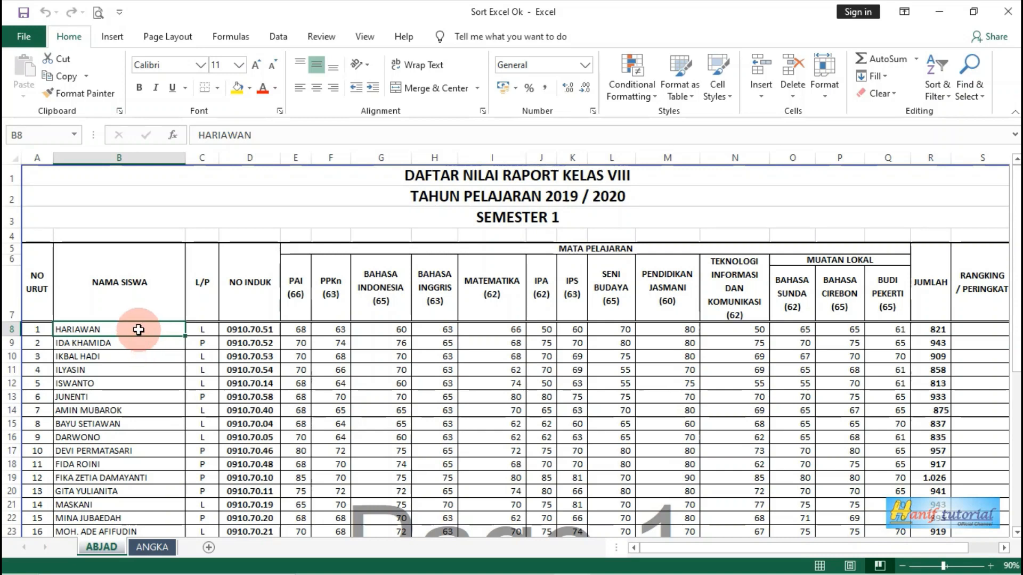
left_click_drag(131, 329, 149, 507)
scroll(183, 295, "up", 6)
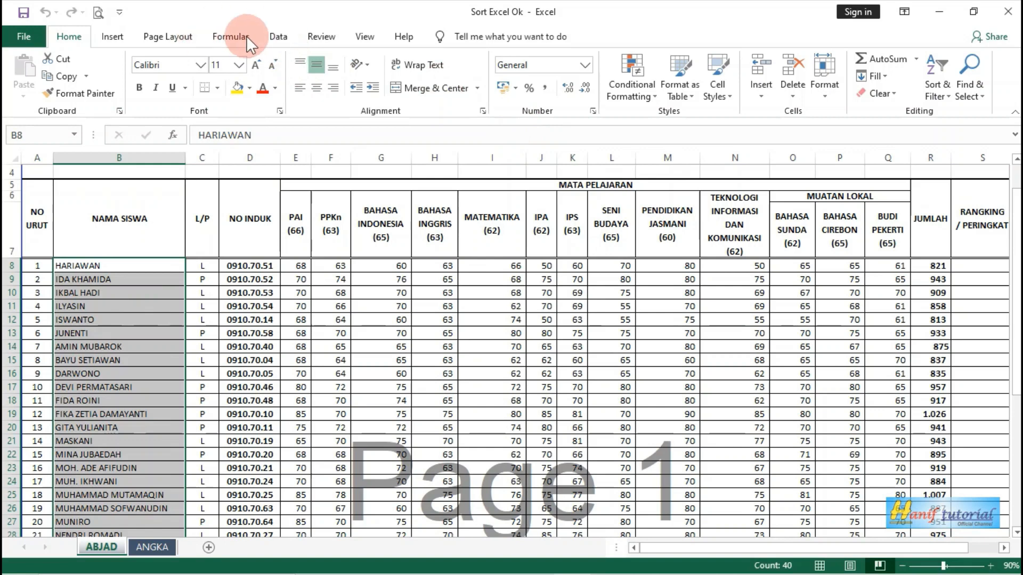
Start a custom sort on the selected names and expand the selection to include the adjacent data
left_click(281, 37)
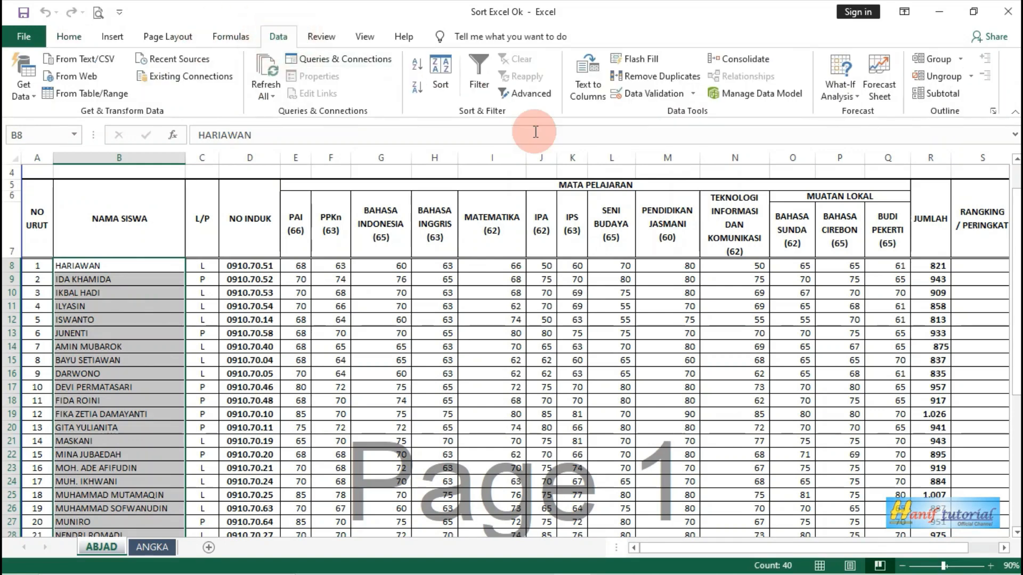
left_click(446, 75)
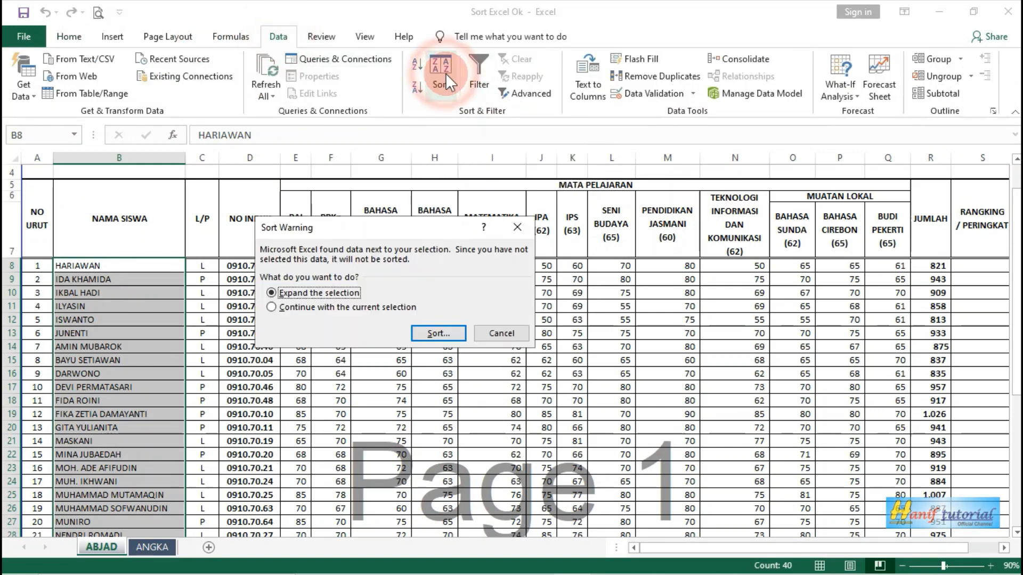
left_click_drag(356, 223, 450, 218)
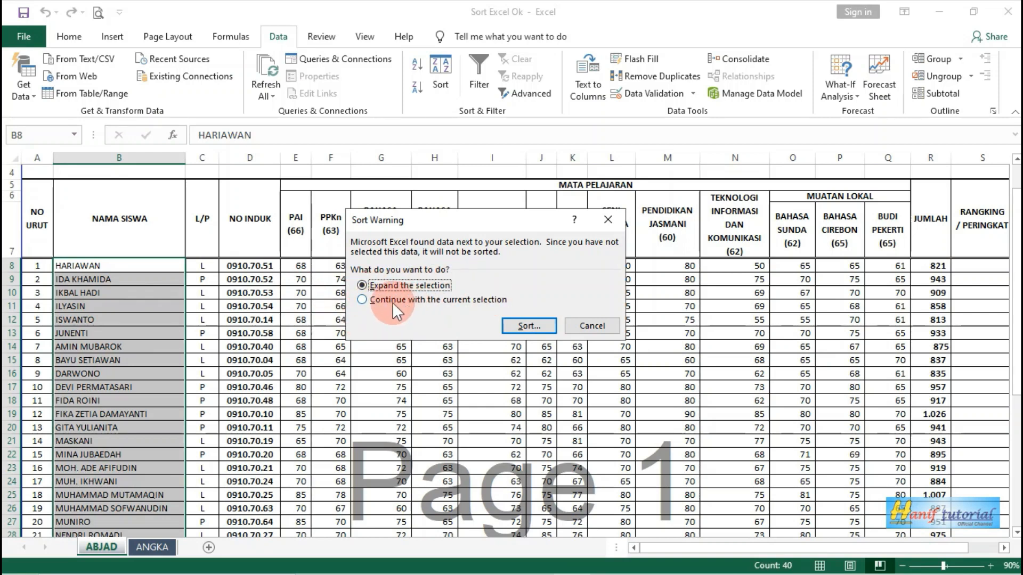
left_click(362, 299)
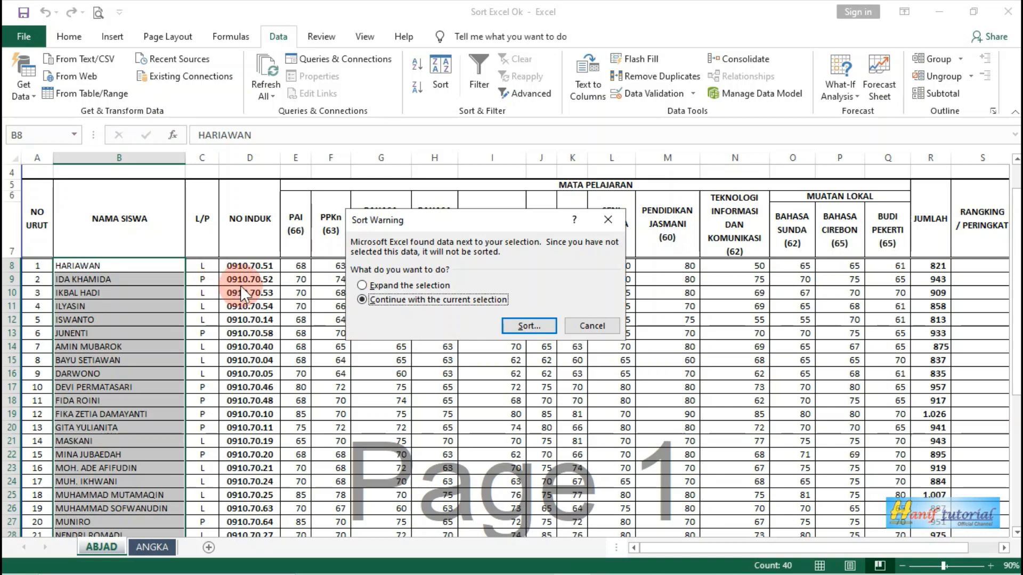
left_click(392, 285)
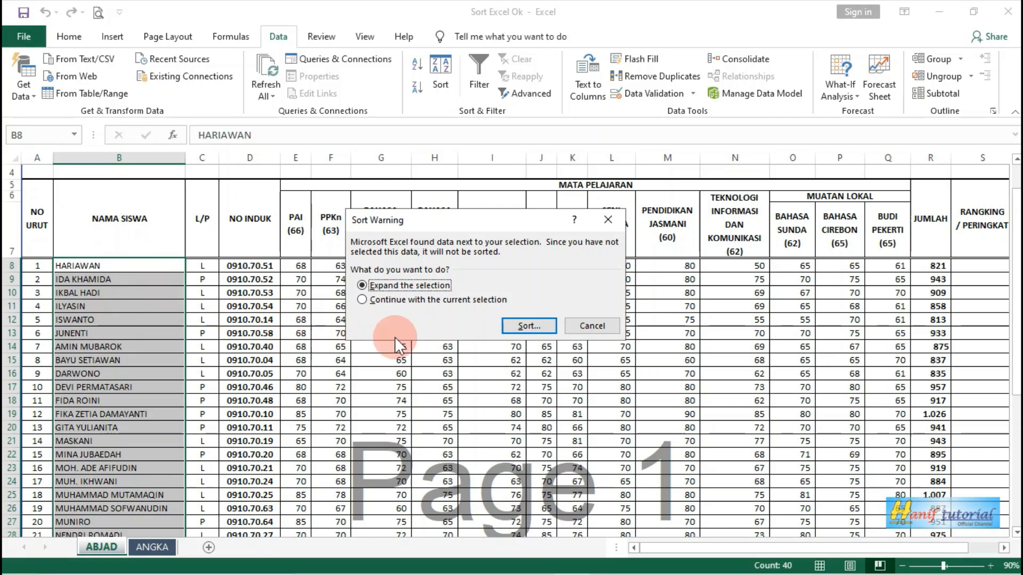
left_click(525, 324)
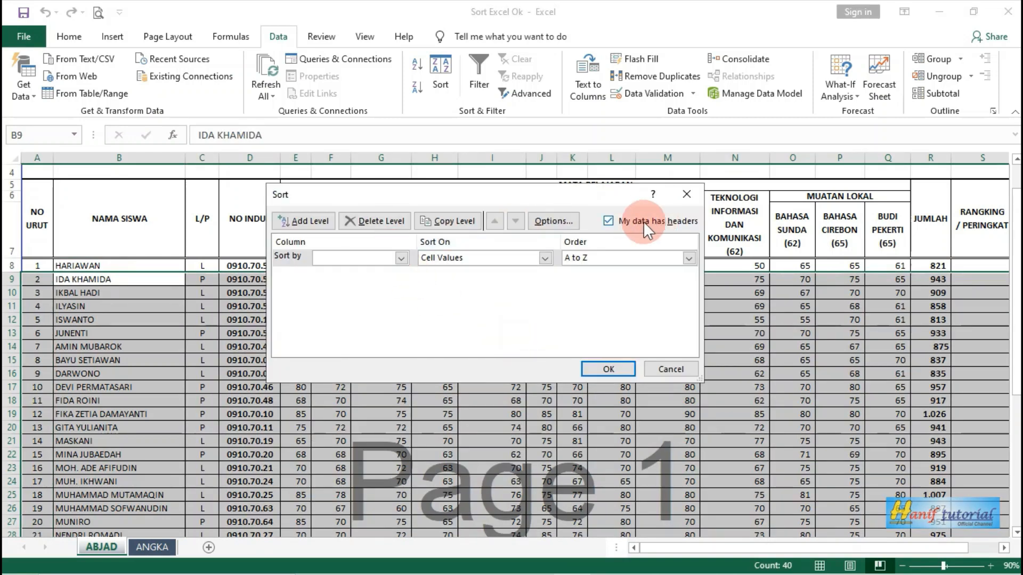
Try sorting the expanded range without headers by Column B on Cell Values, in A to Z order
left_click(607, 220)
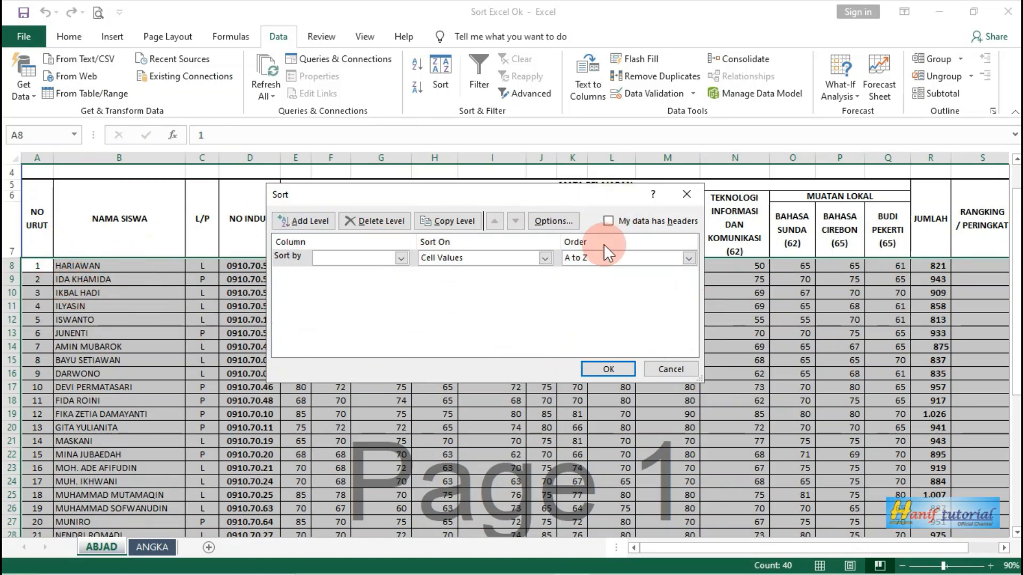
left_click(402, 258)
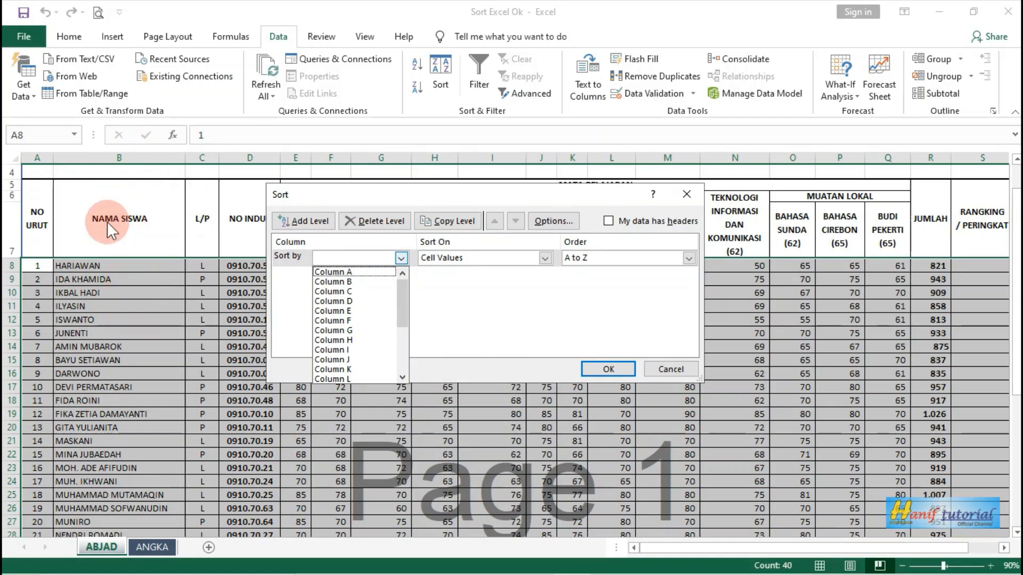
left_click(336, 282)
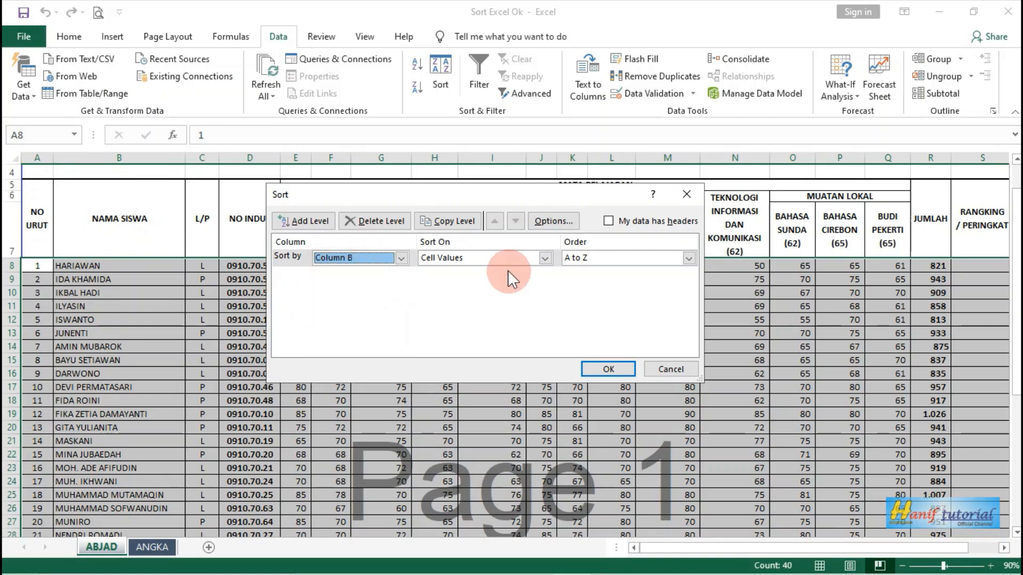
left_click(545, 256)
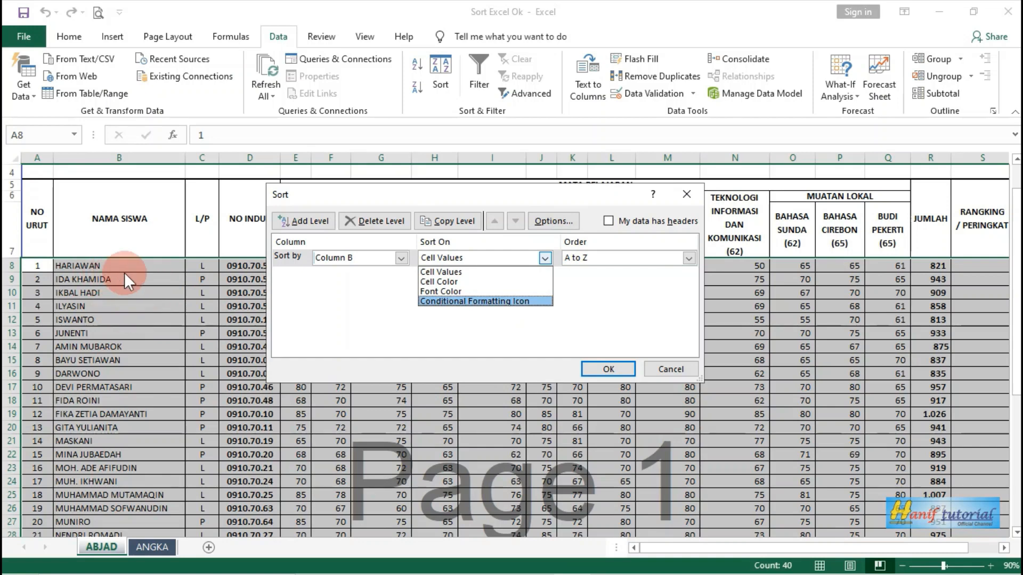
left_click(454, 272)
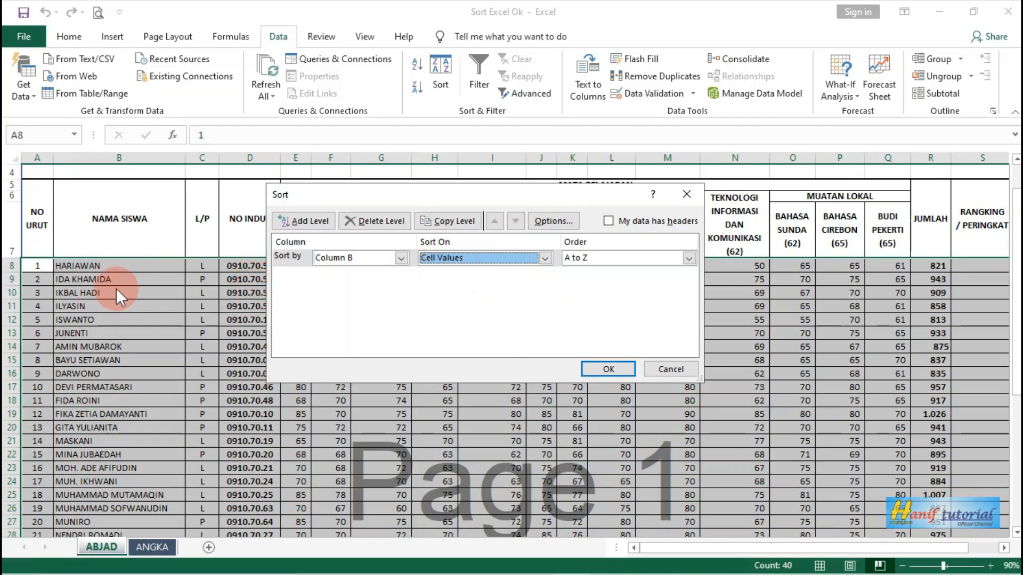
left_click(639, 261)
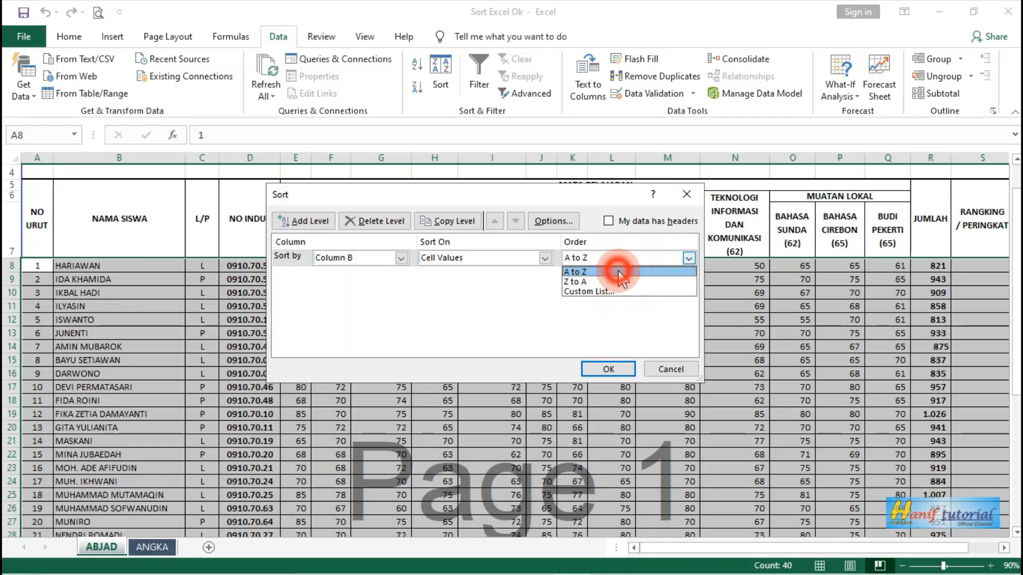
left_click(618, 270)
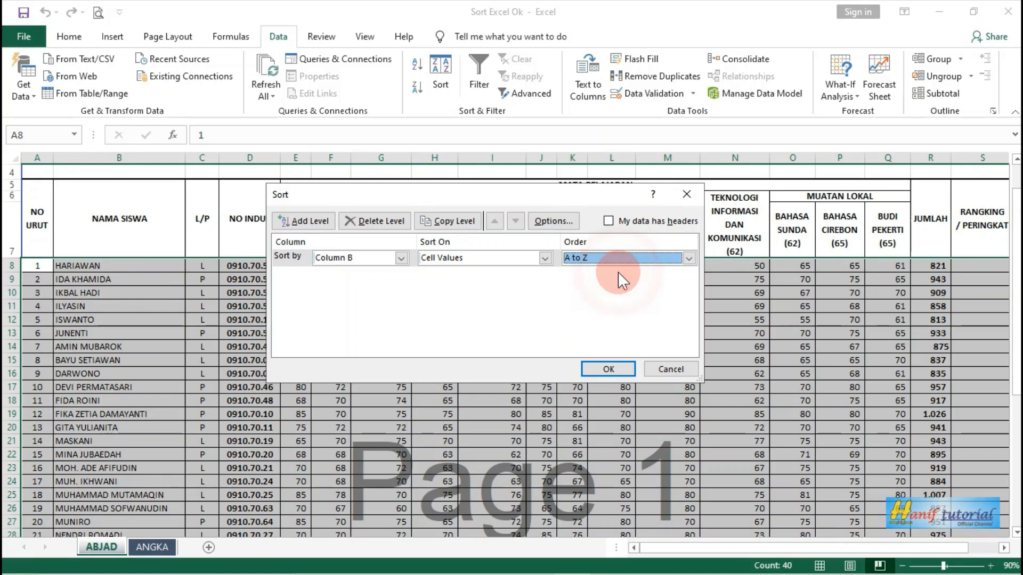
left_click(609, 369)
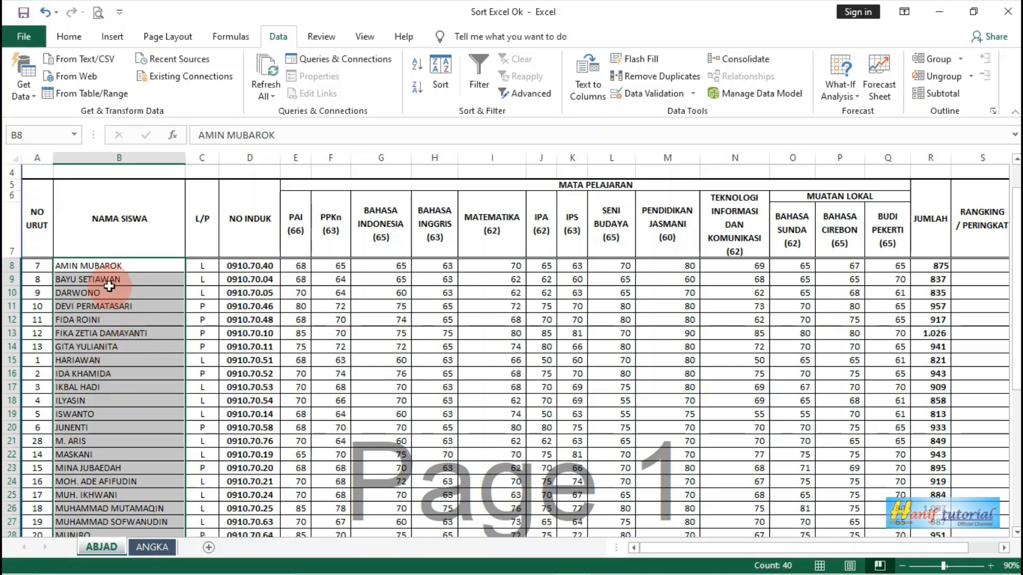
Check the reordered student list down to its last row, including the NO URUT column, and undo the sort
scroll(110, 284, "down", 2)
scroll(109, 284, "down", 4)
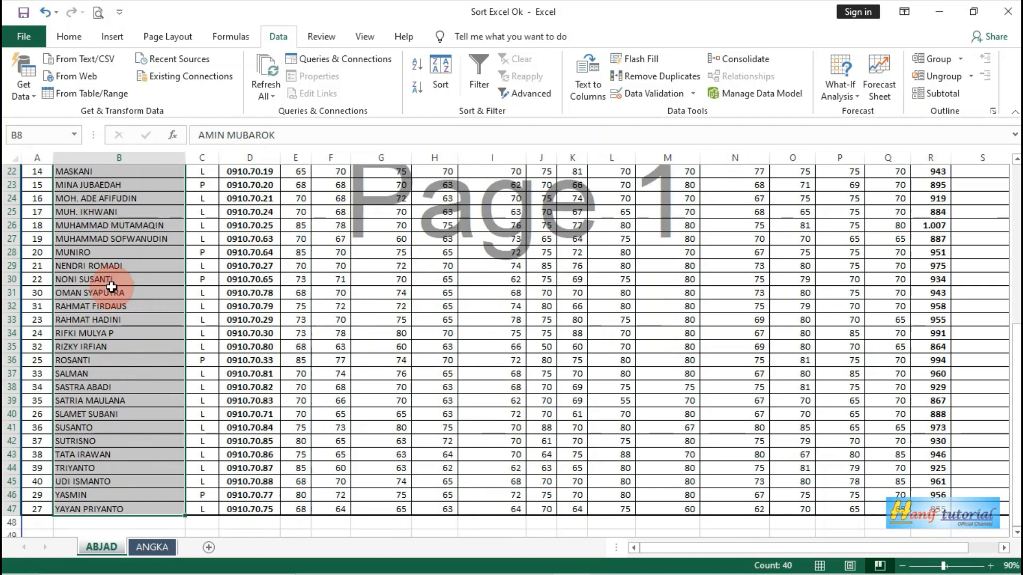
scroll(110, 291, "up", 5)
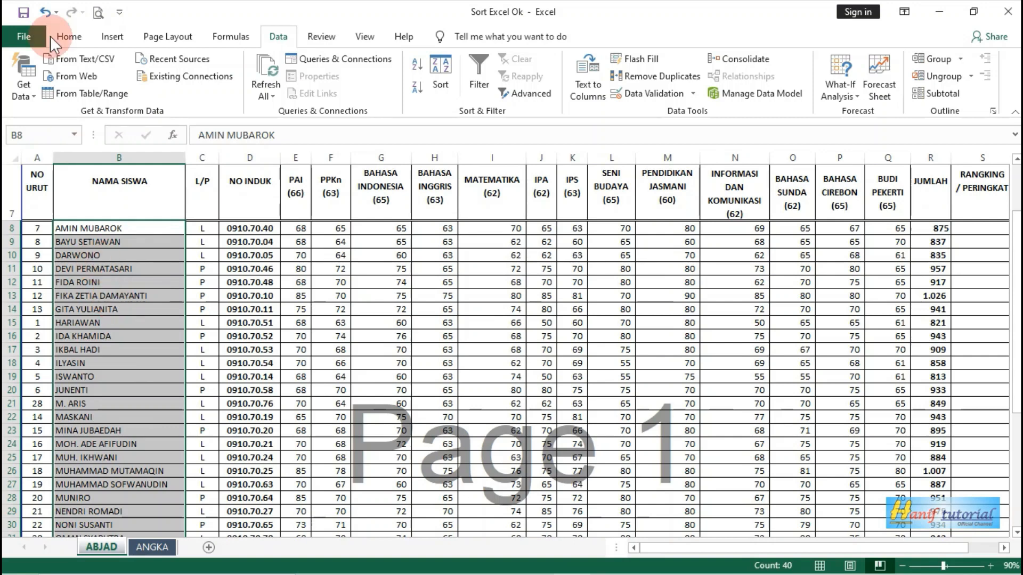
left_click(44, 12)
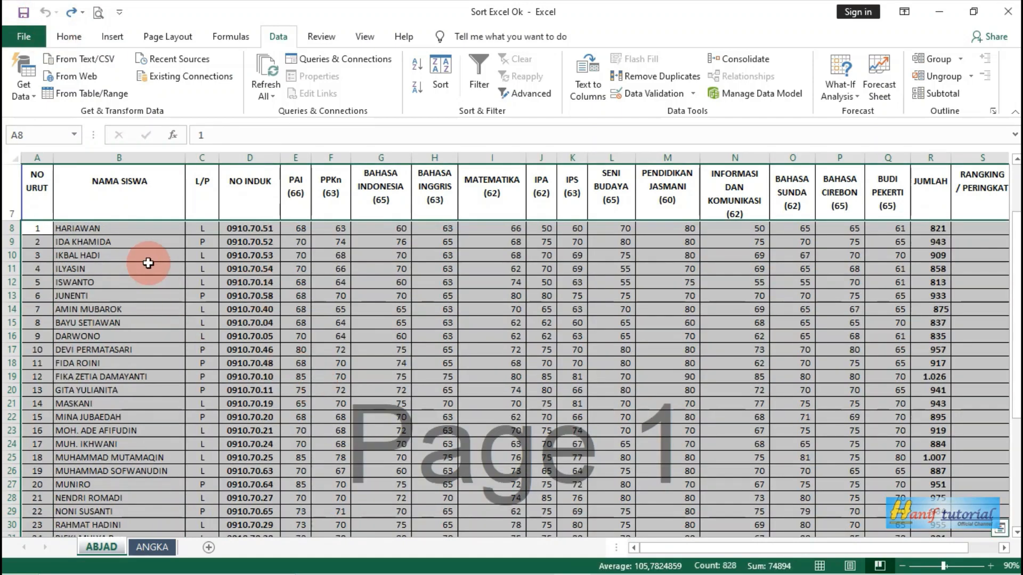
Select the student data from B8 to R47, from the names through JUMLAH, leaving out the NO URUT column
left_click(142, 240)
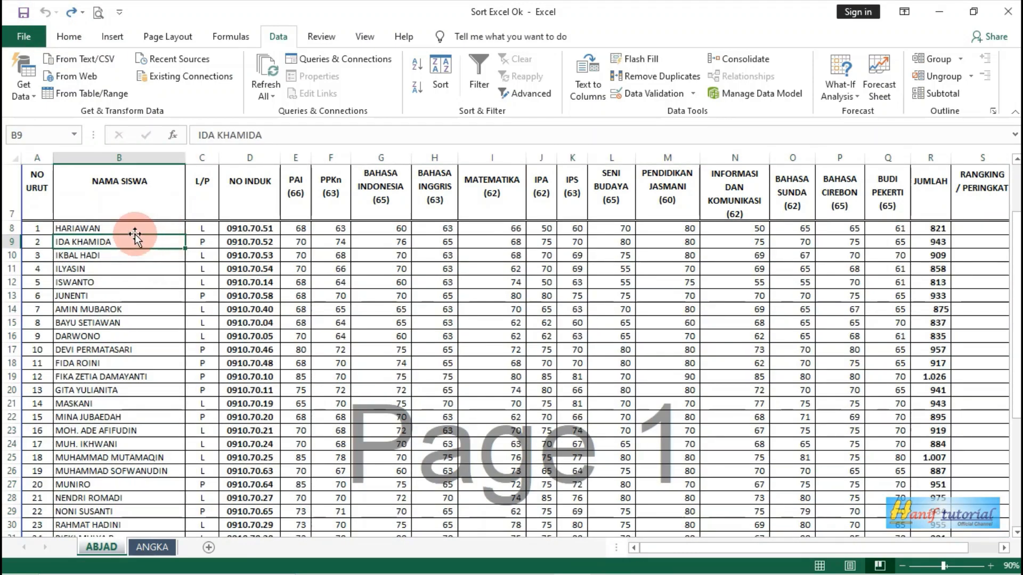
left_click_drag(133, 229, 921, 510)
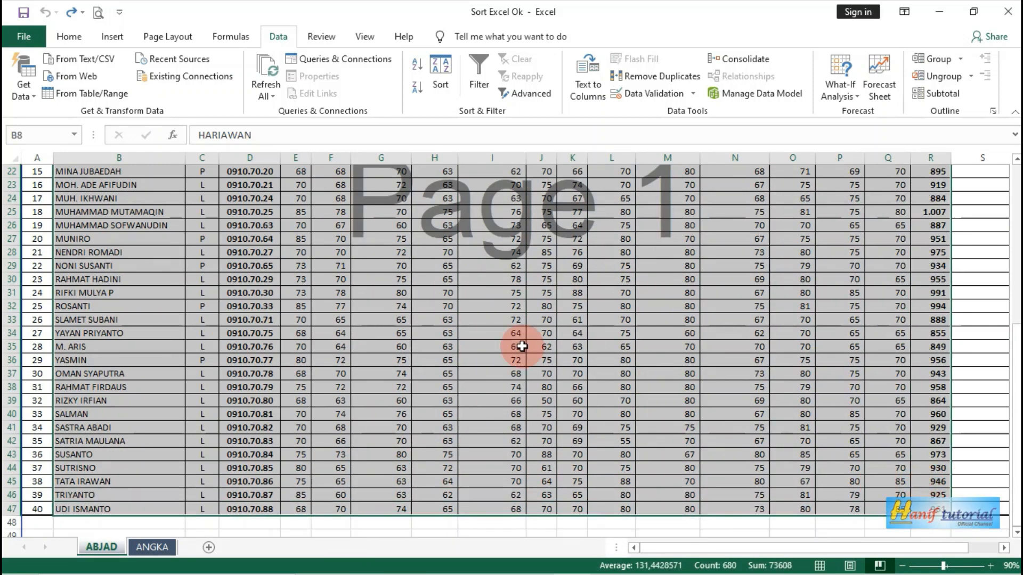
scroll(521, 342, "up", 7)
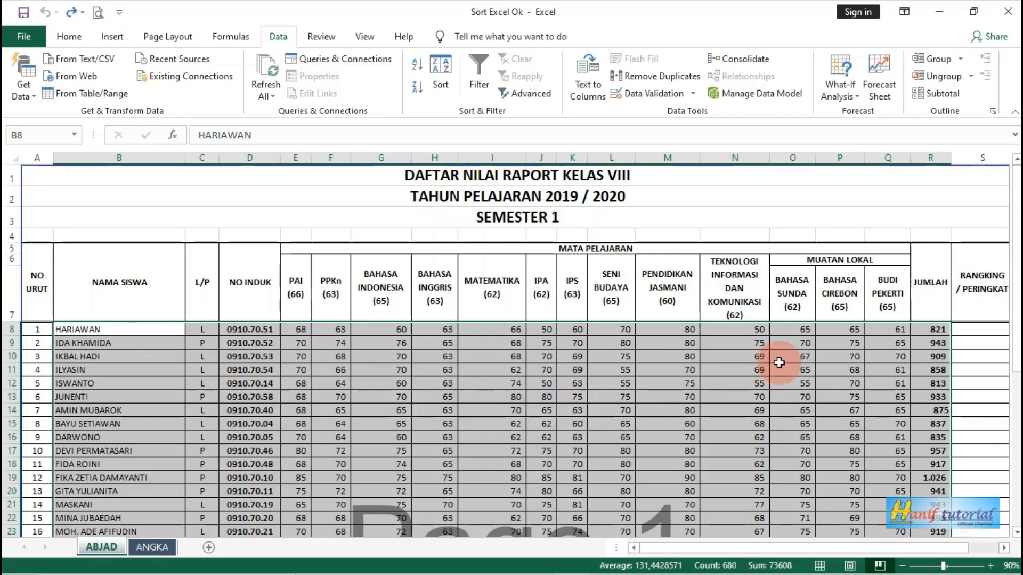
scroll(779, 363, "down", 5)
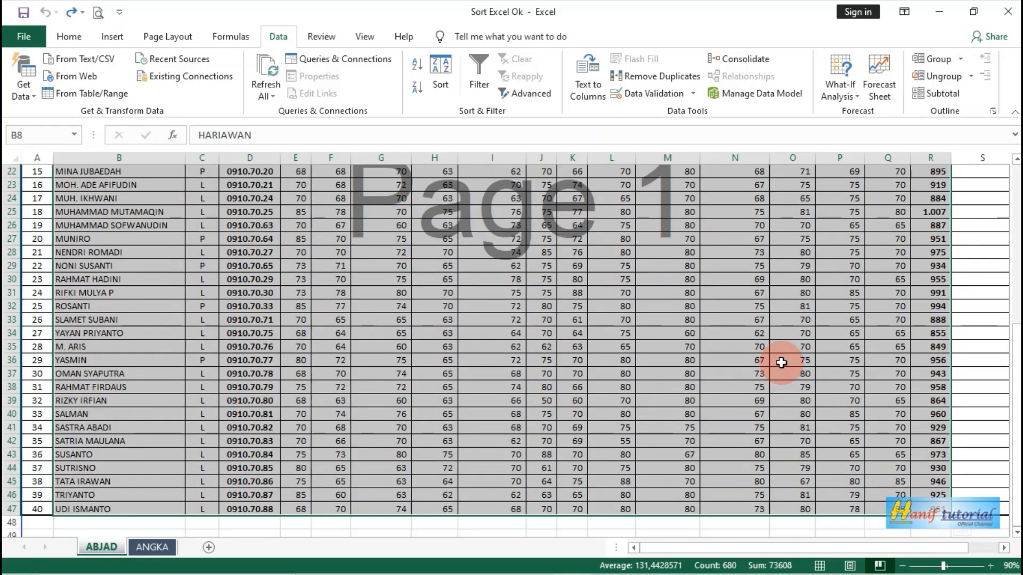
scroll(781, 363, "up", 4)
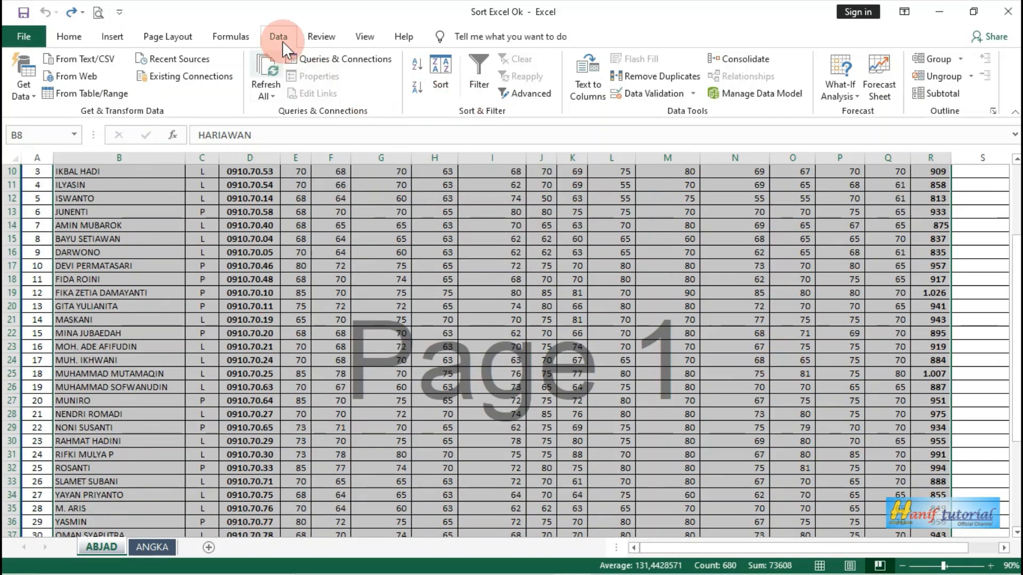
Sort the selected data without headers by Column B on Cell Values, in A to Z order
left_click(443, 73)
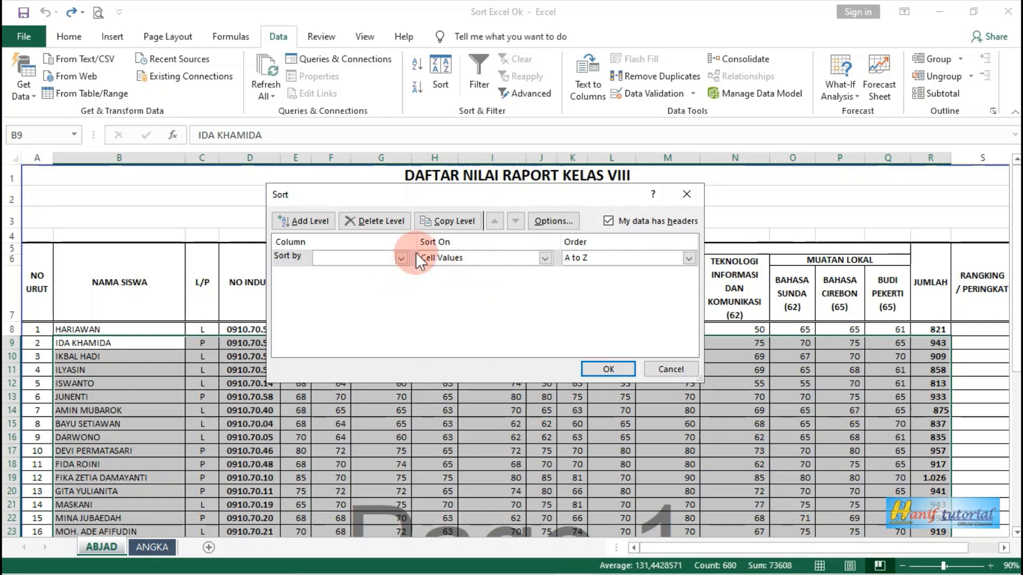
left_click(608, 220)
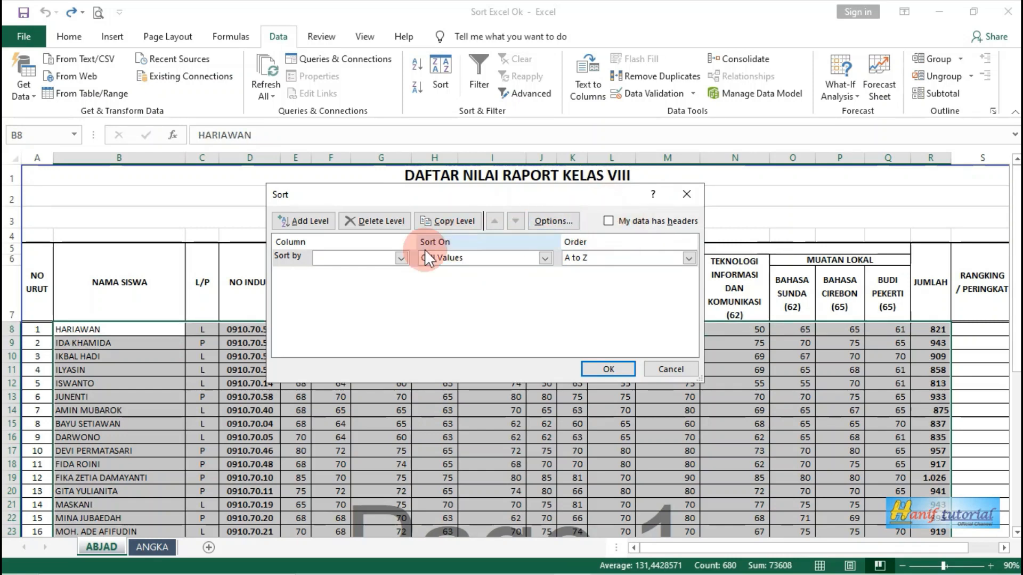
left_click(401, 257)
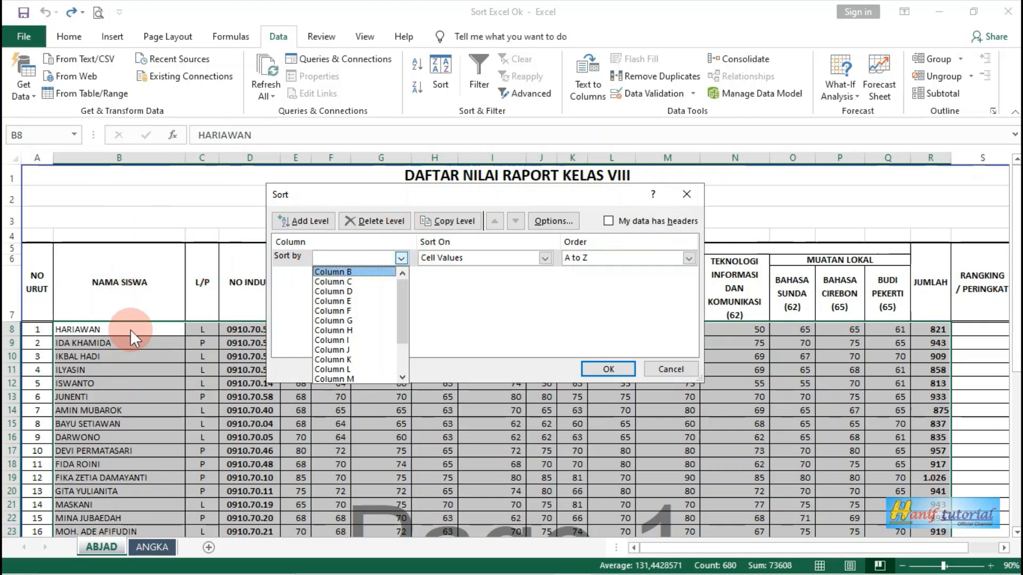
left_click(347, 271)
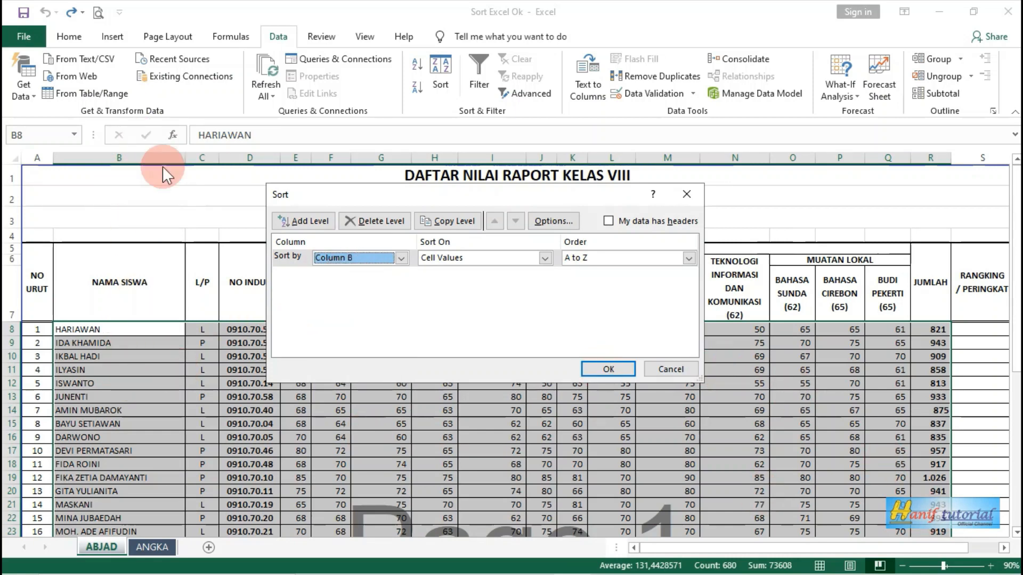
left_click(545, 257)
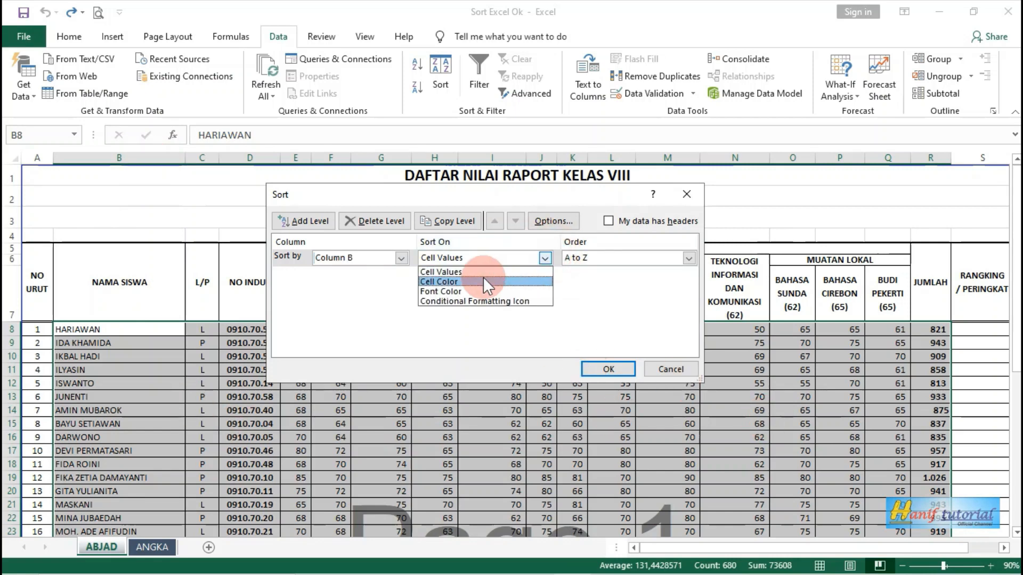
left_click(689, 256)
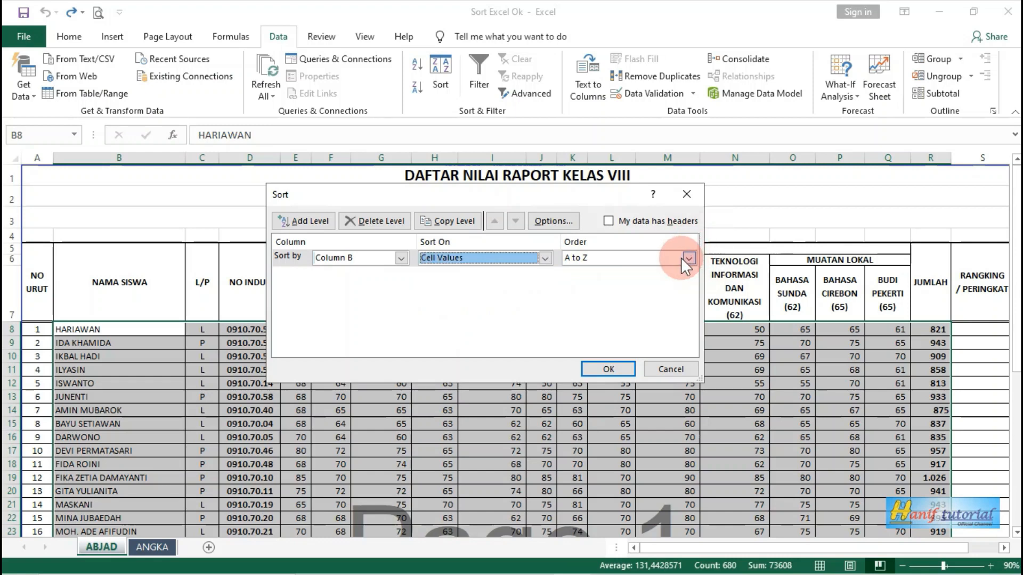
left_click(681, 257)
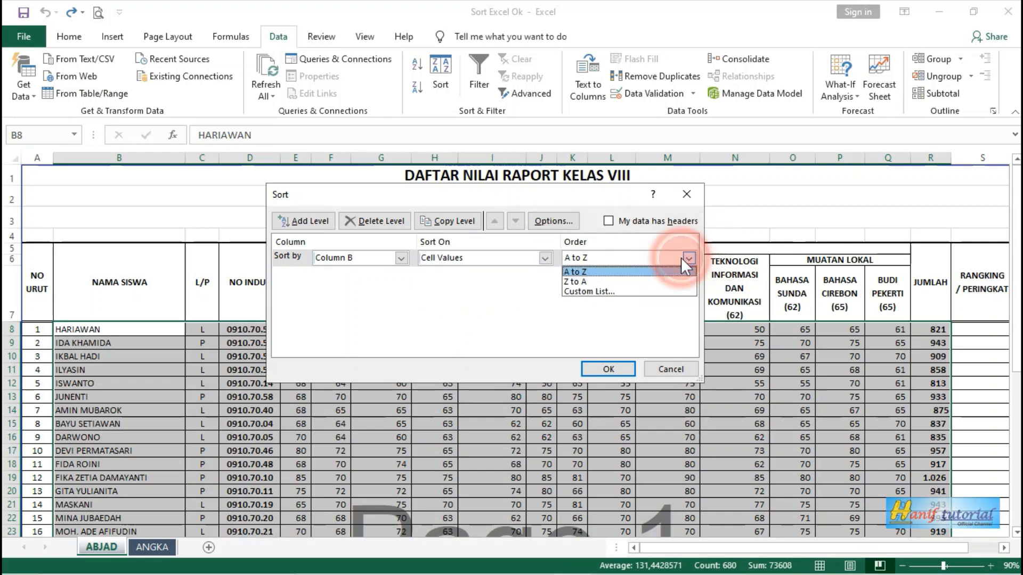
left_click(630, 272)
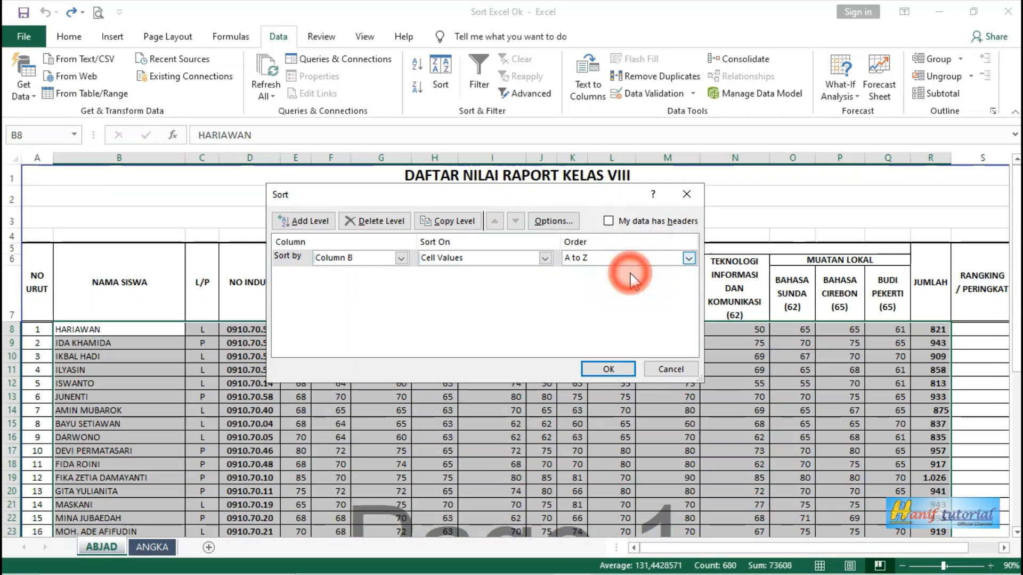
left_click(615, 369)
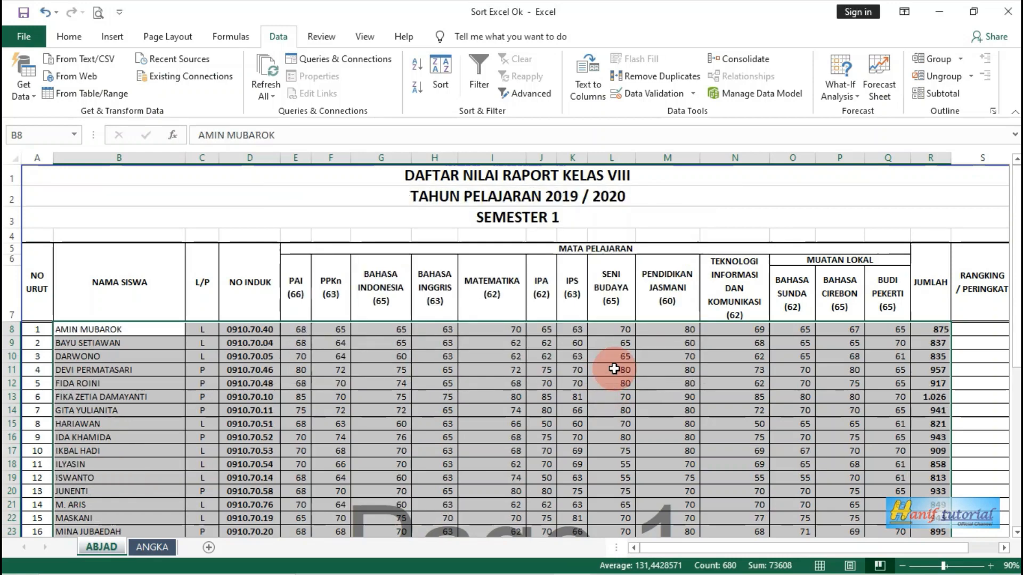
Review the alphabetically sorted student list and its NO URUT numbering down the ABJAD sheet, and clear the range selection
scroll(258, 376, "down", 7)
scroll(267, 375, "up", 5)
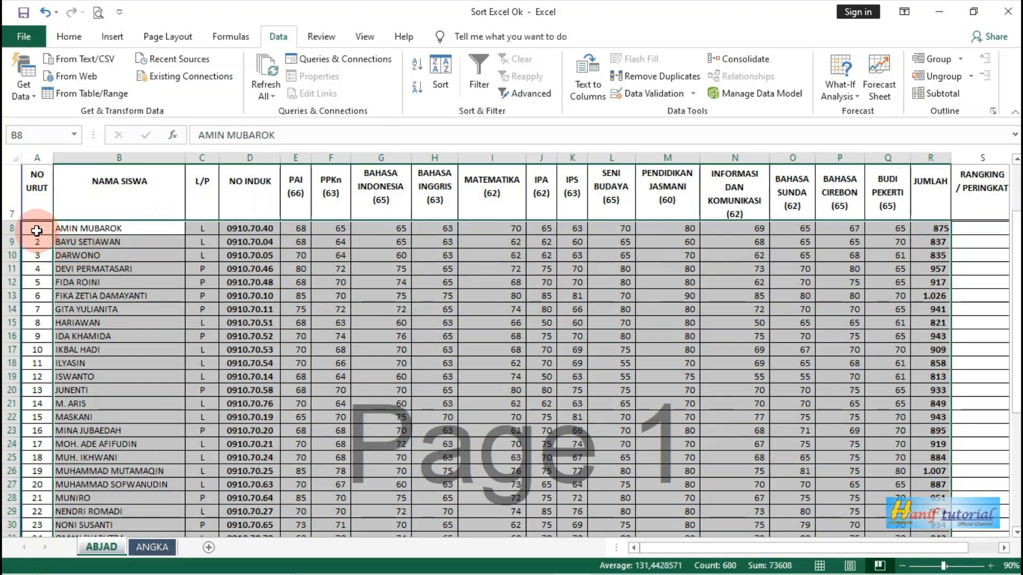
scroll(36, 229, "down", 8)
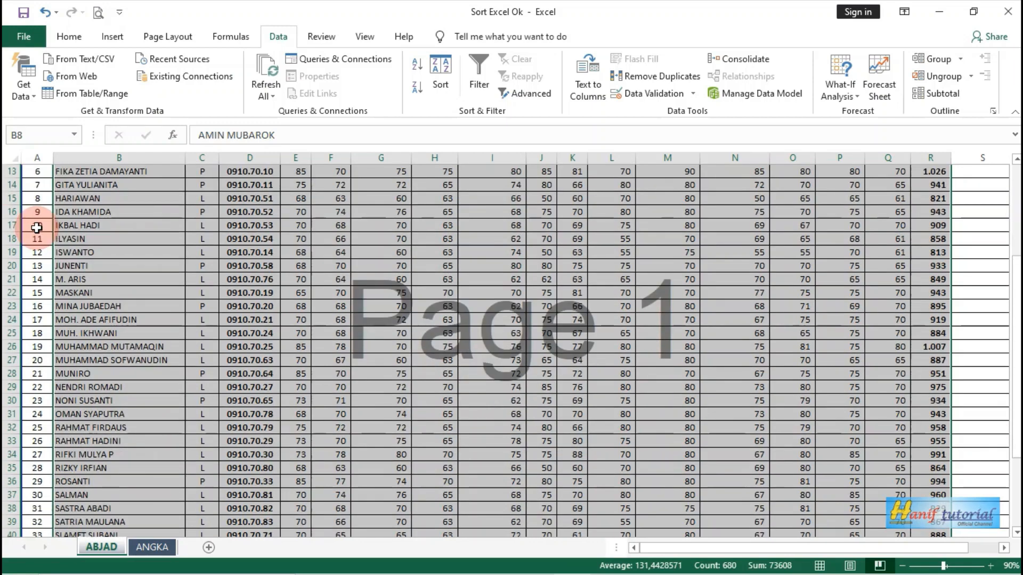
scroll(36, 228, "up", 9)
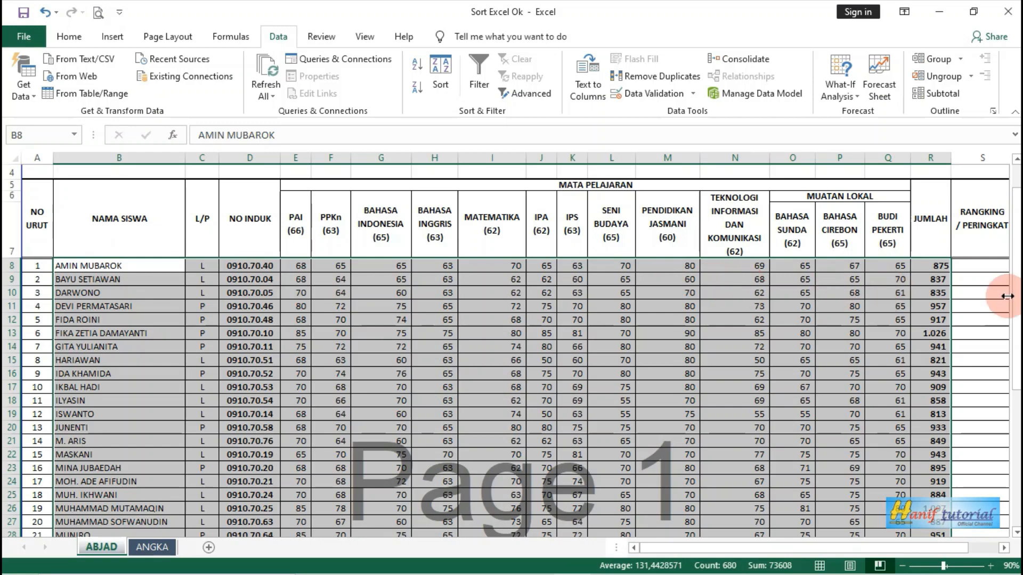
left_click(787, 318)
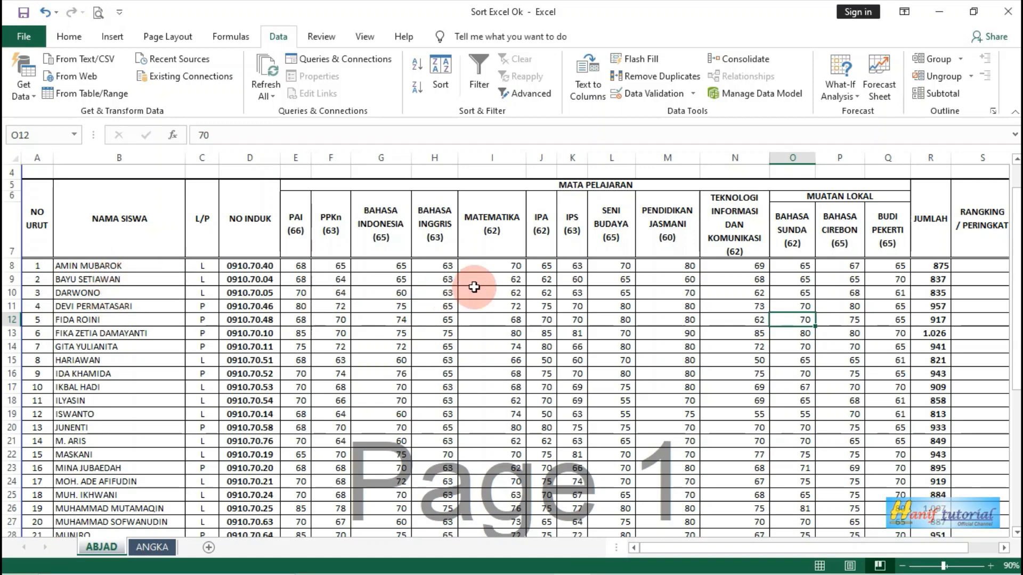
scroll(885, 340, "down", 5)
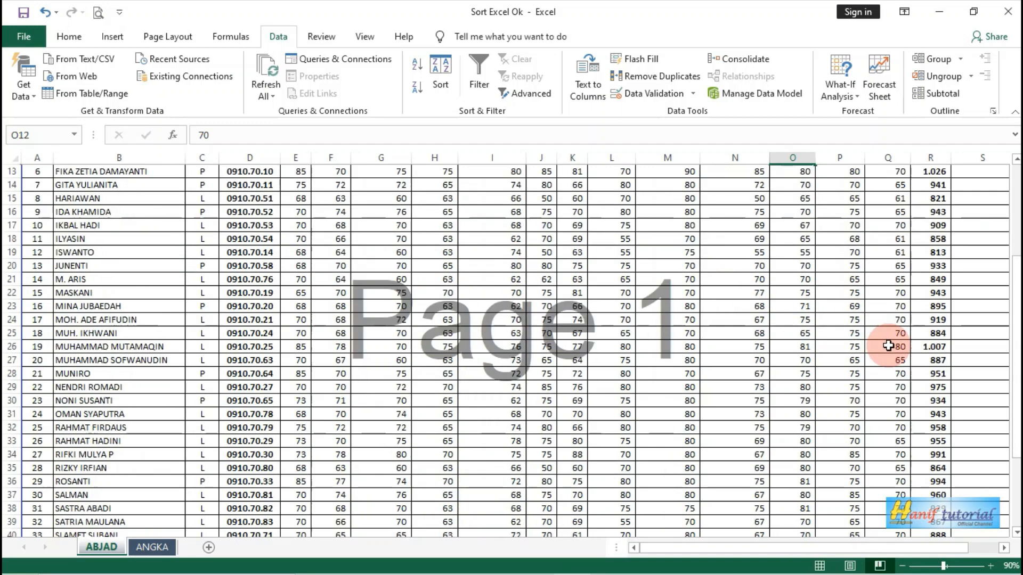
scroll(888, 345, "up", 5)
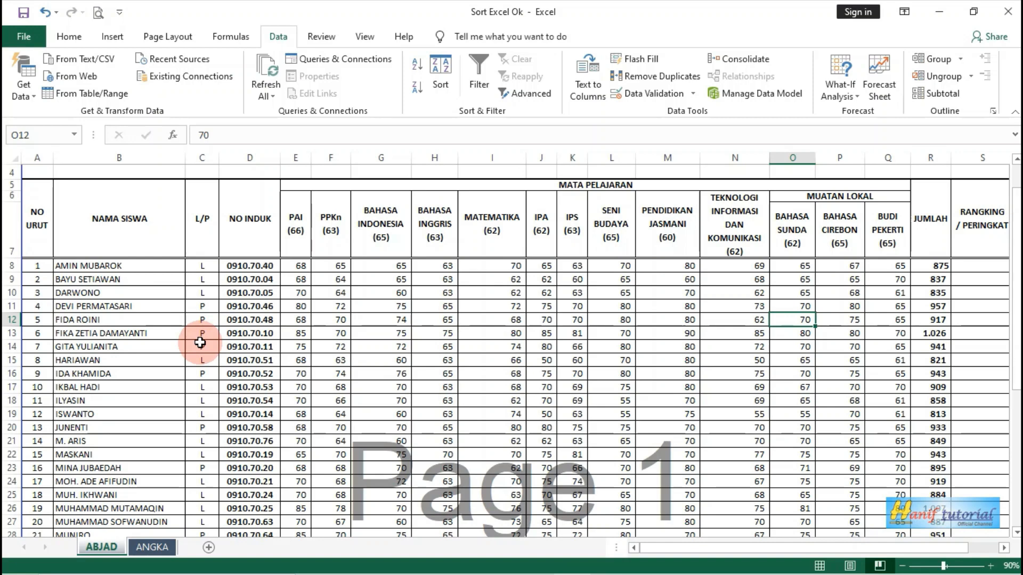
On the ANGKA sheet, select the student data from B8 to R47, from the names through JUMLAH, leaving out the NO URUT column
left_click(149, 549)
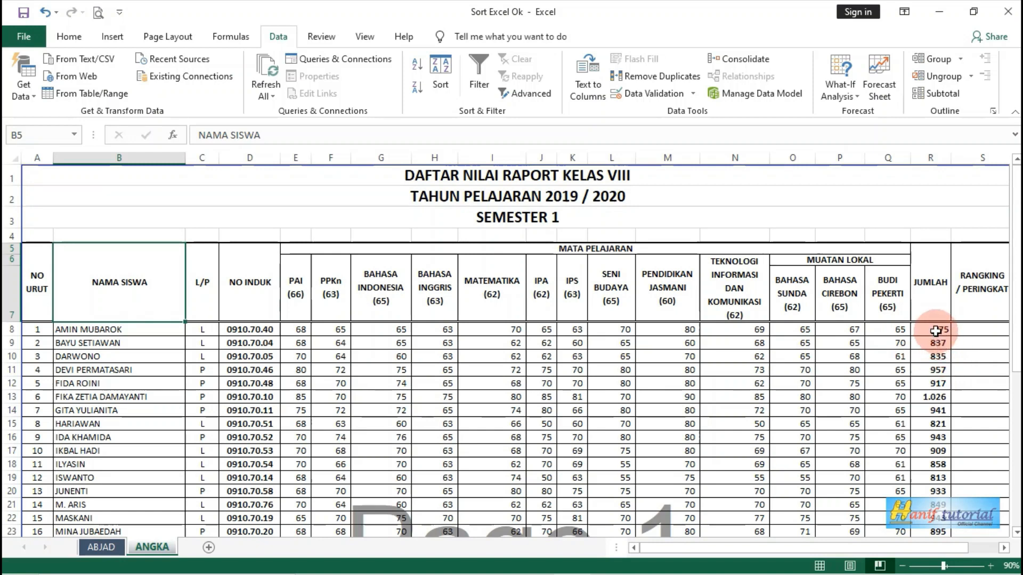
scroll(936, 331, "down", 1)
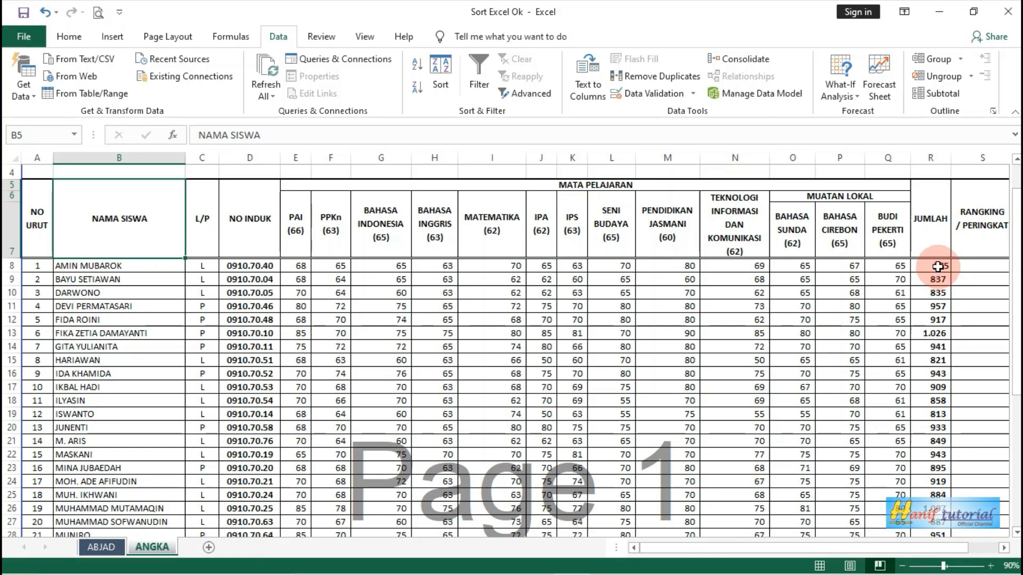
left_click(141, 267)
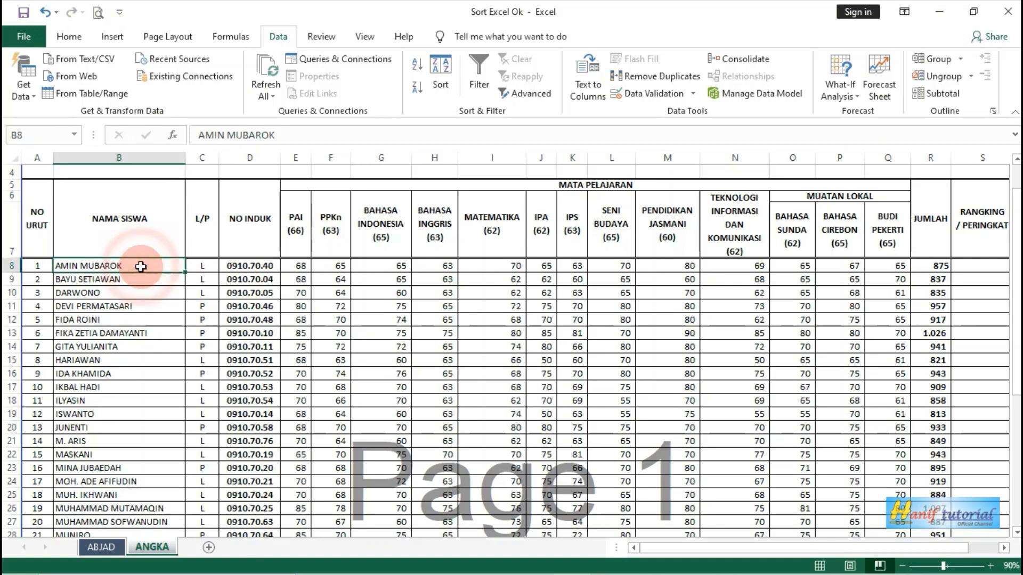
left_click_drag(147, 270, 933, 459)
scroll(600, 399, "up", 6)
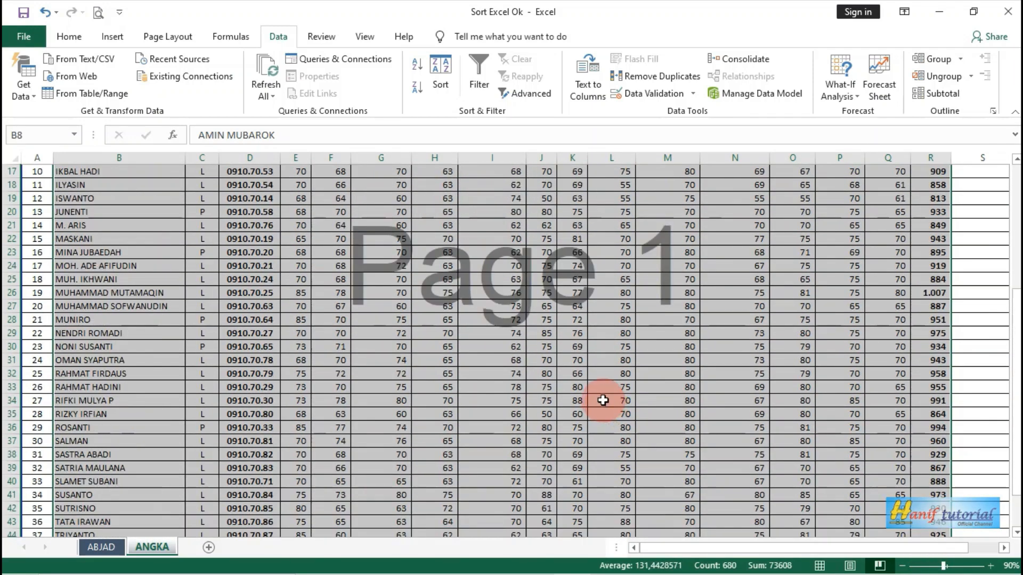
scroll(68, 296, "up", 3)
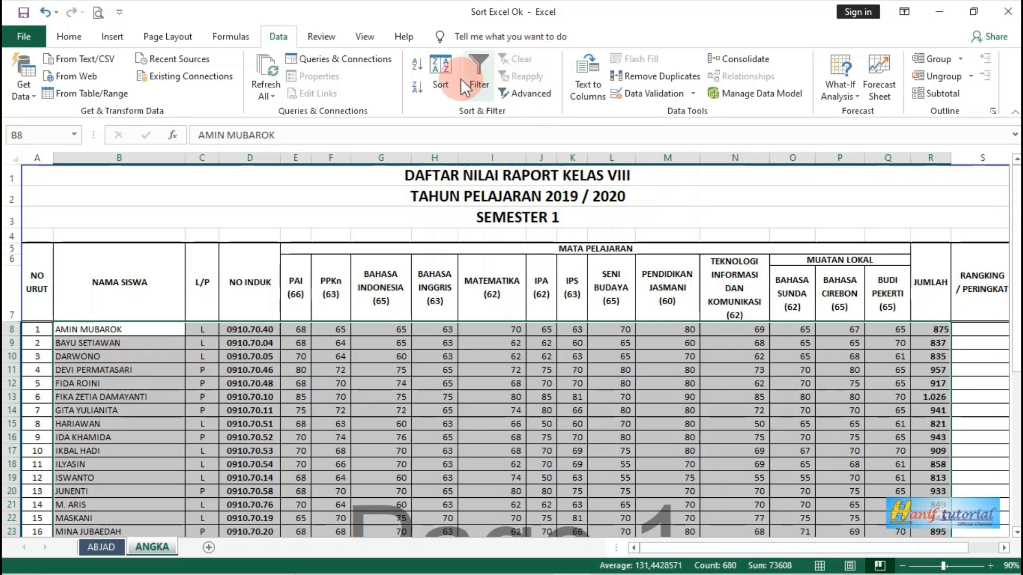
Sort the selected data without headers by Column R on Cell Values, in Largest to Smallest order
left_click(432, 69)
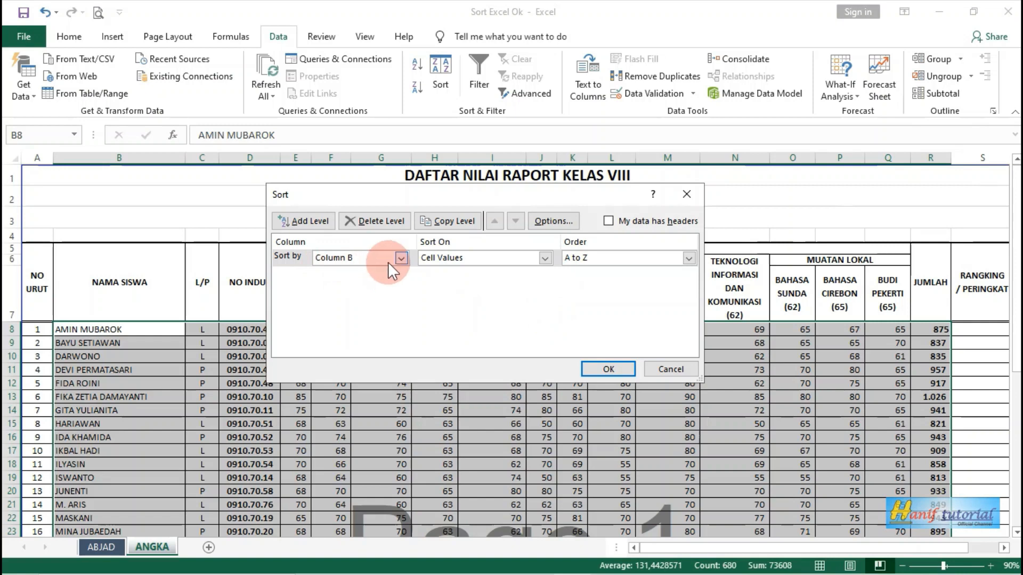
left_click(402, 257)
left_click_drag(404, 298, 408, 361)
left_click(362, 379)
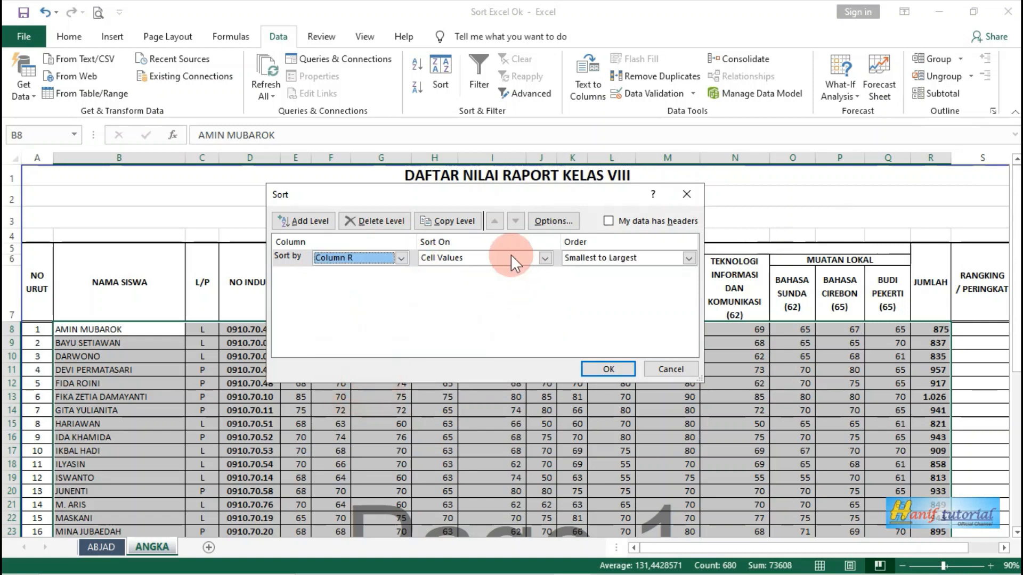
left_click(541, 258)
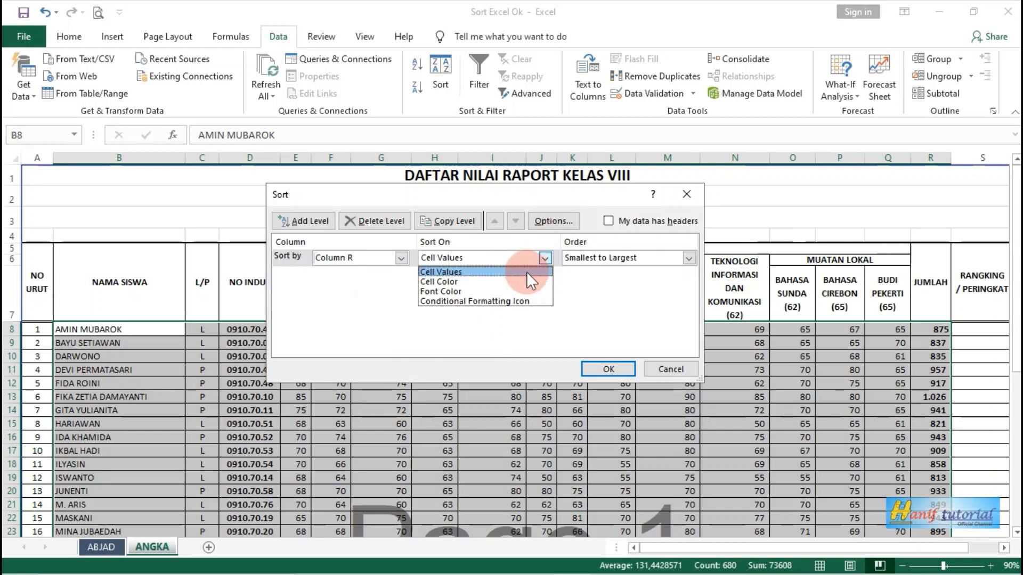
left_click(526, 272)
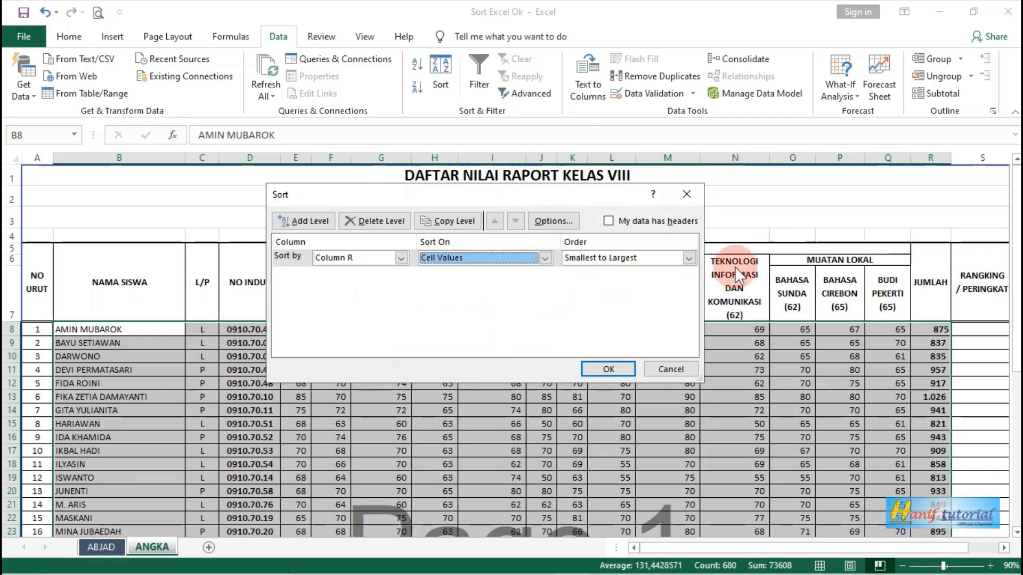
left_click(693, 256)
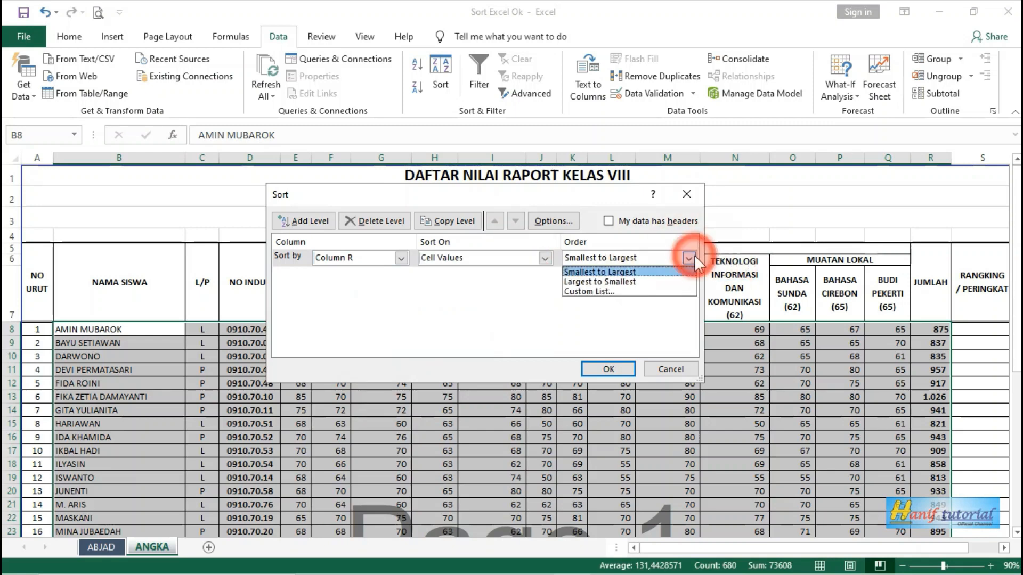
left_click(635, 271)
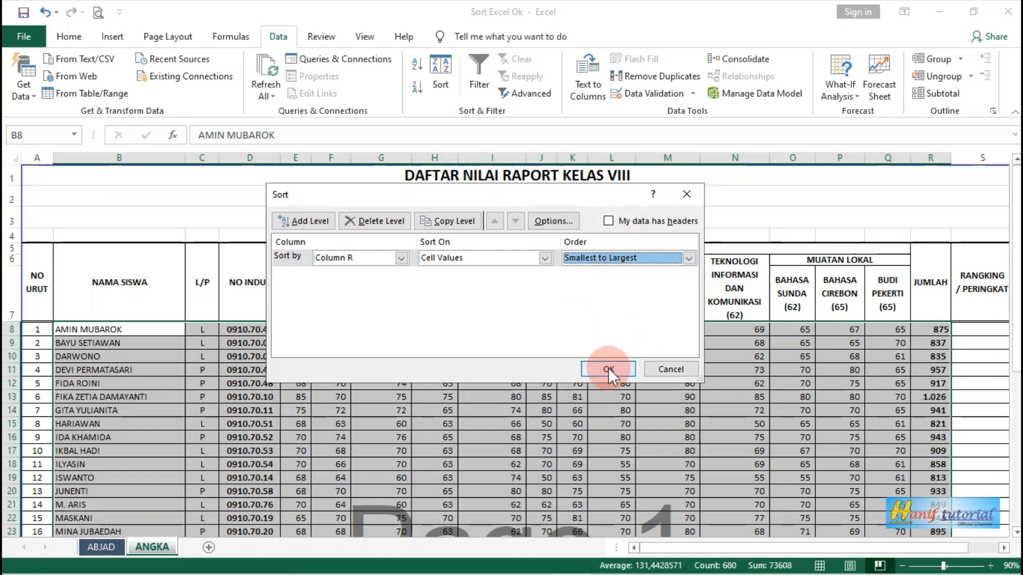
left_click(688, 257)
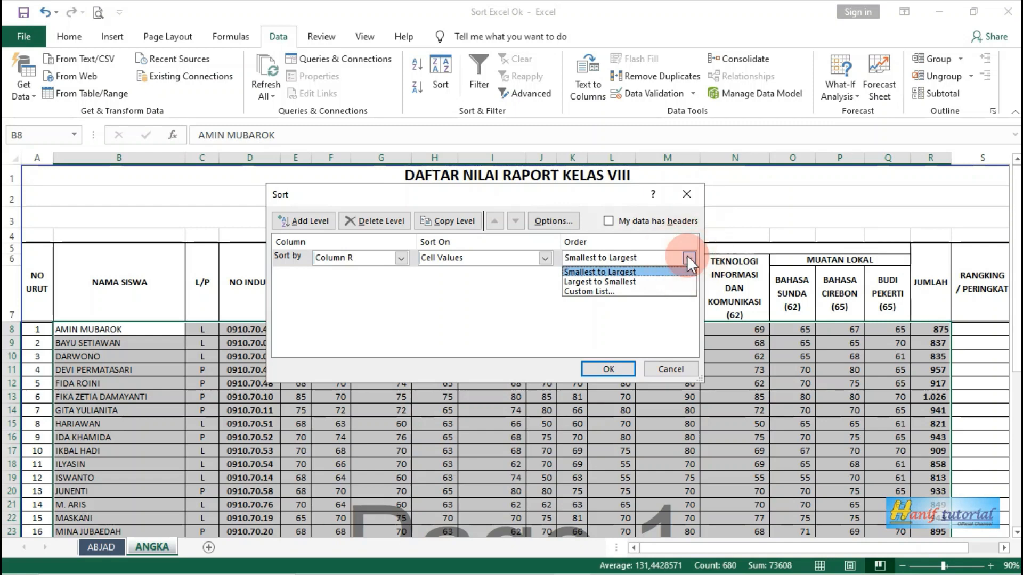
left_click(646, 280)
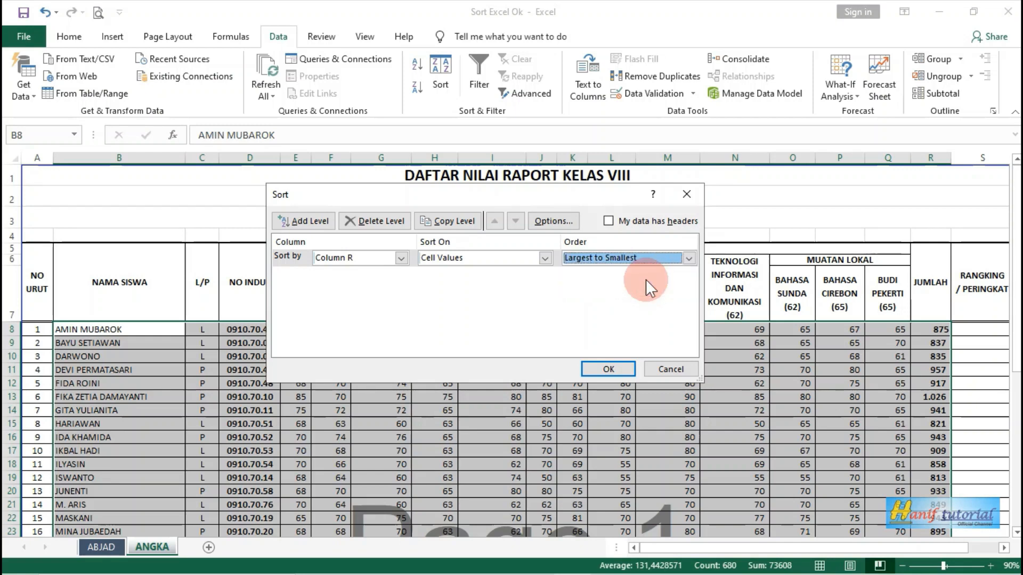
left_click(615, 367)
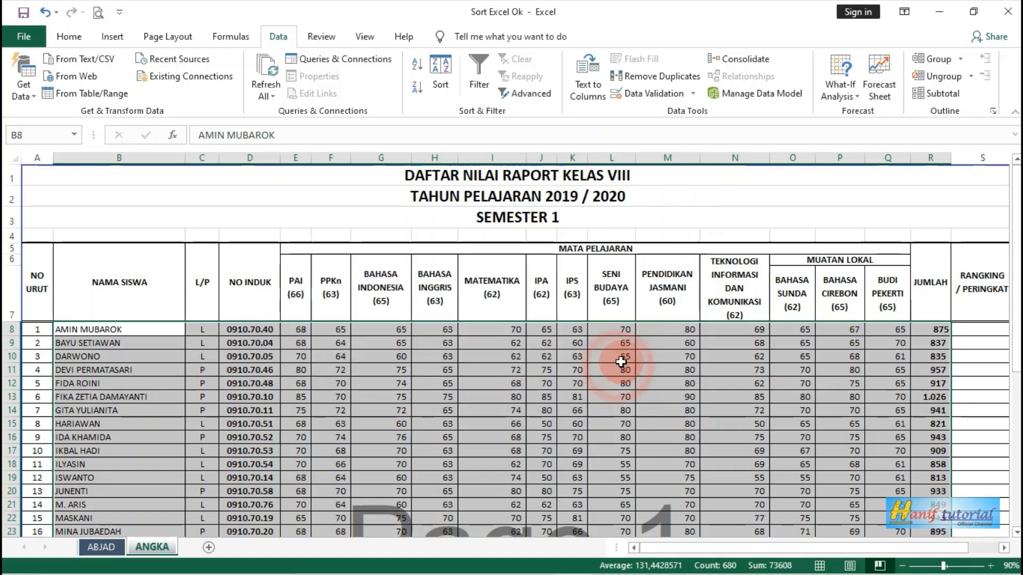
Examine the JUMLAH totals, the NO URUT numbering and the ranking column in the re-sorted ANGKA table
mouse_move(733, 551)
left_mouse_down()
mouse_move(775, 549)
mouse_move(721, 545)
left_mouse_up()
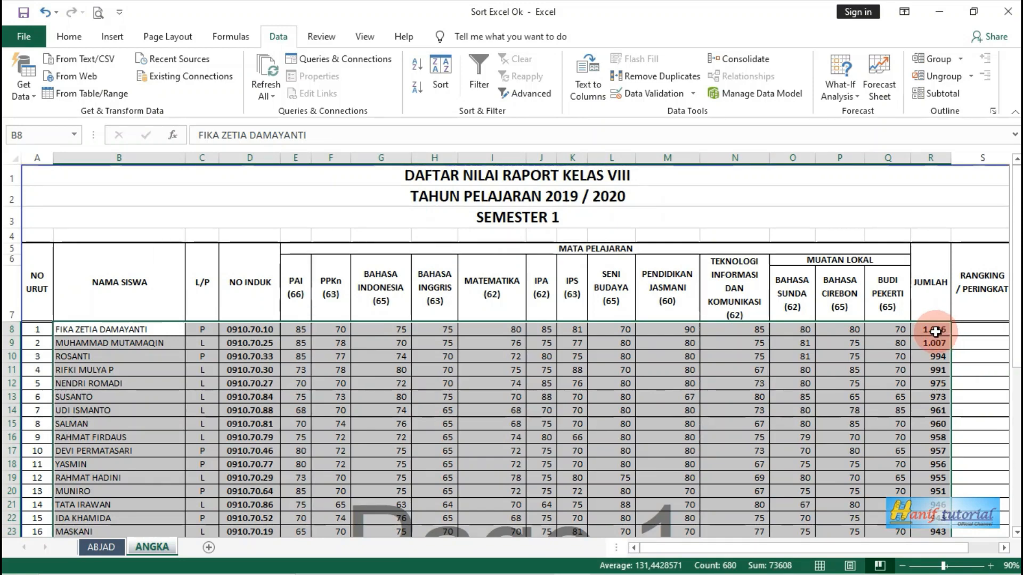
scroll(934, 392, "down", 6)
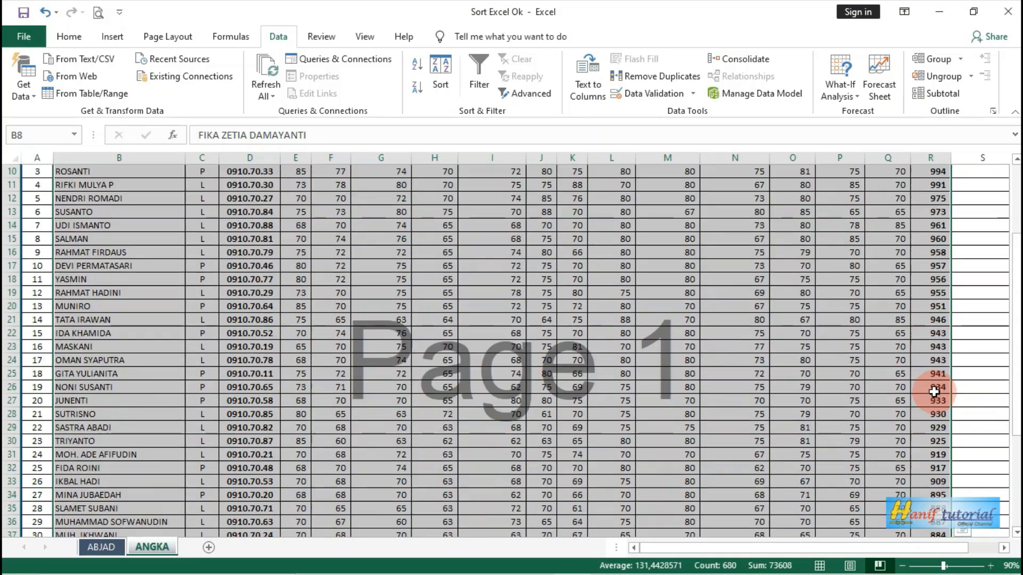
scroll(933, 392, "down", 2)
scroll(934, 392, "up", 8)
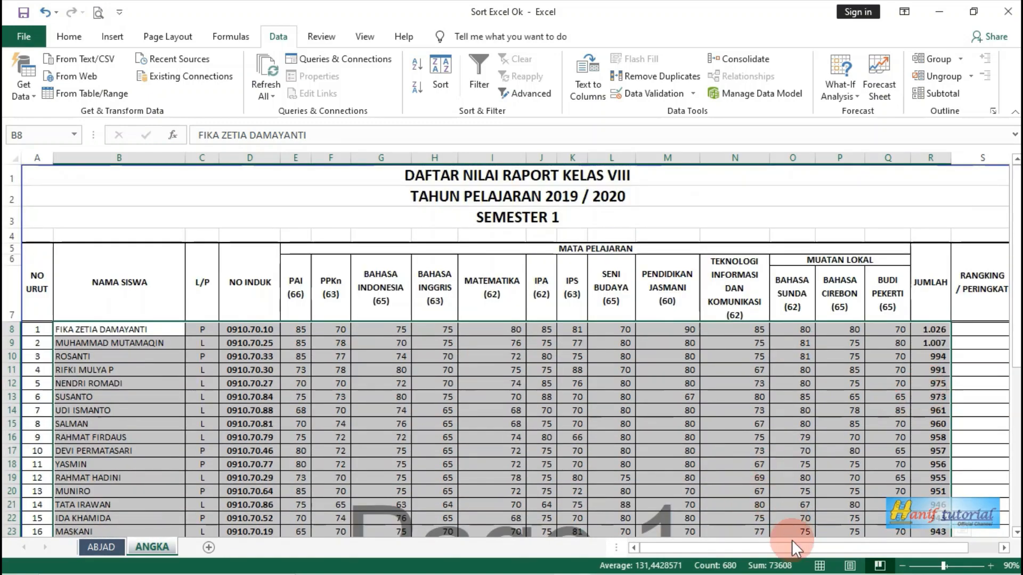
mouse_move(790, 549)
left_mouse_down()
mouse_move(822, 543)
mouse_move(797, 543)
left_mouse_up()
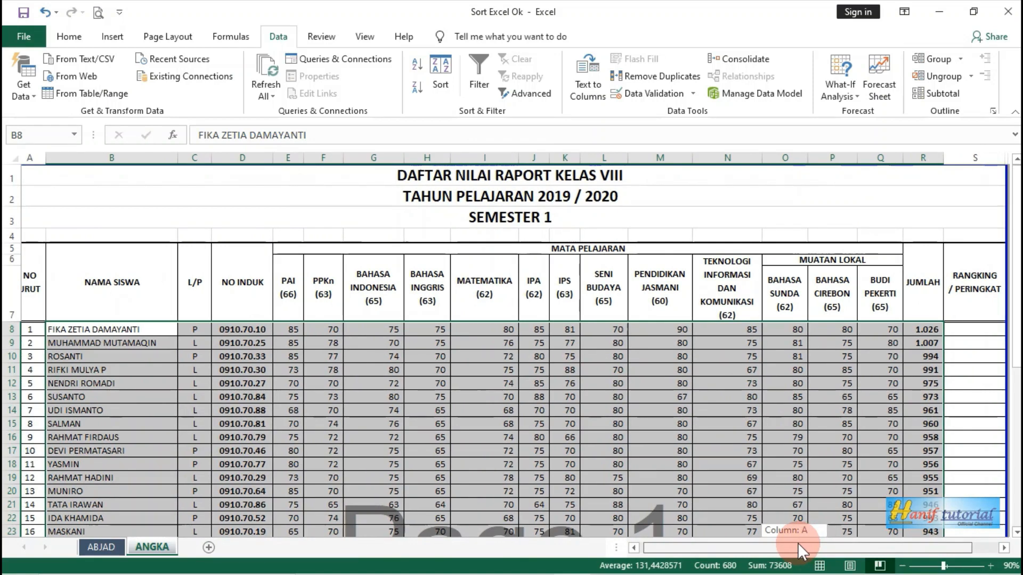
mouse_move(797, 542)
left_mouse_down()
mouse_move(817, 539)
mouse_move(800, 538)
left_mouse_up()
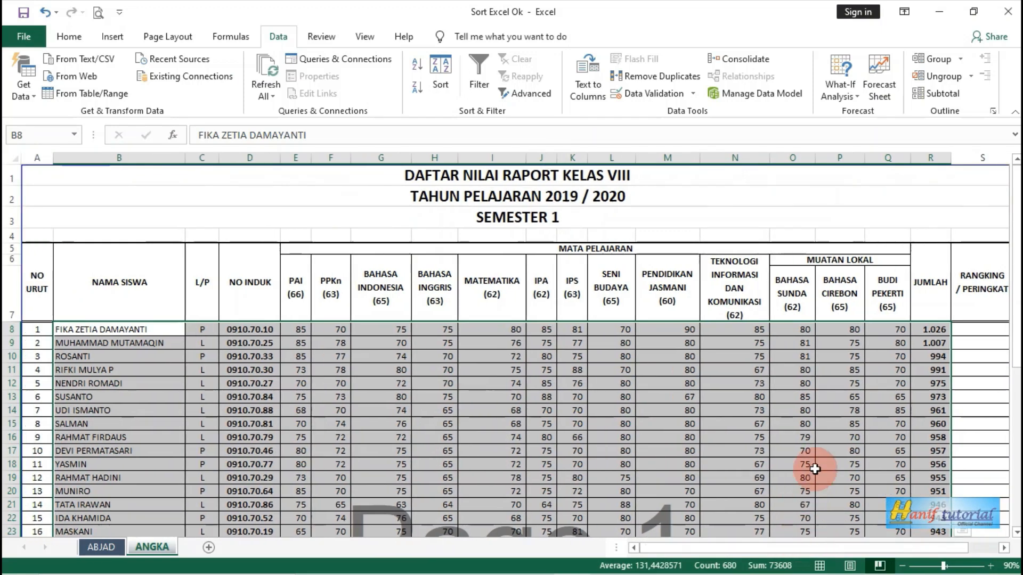